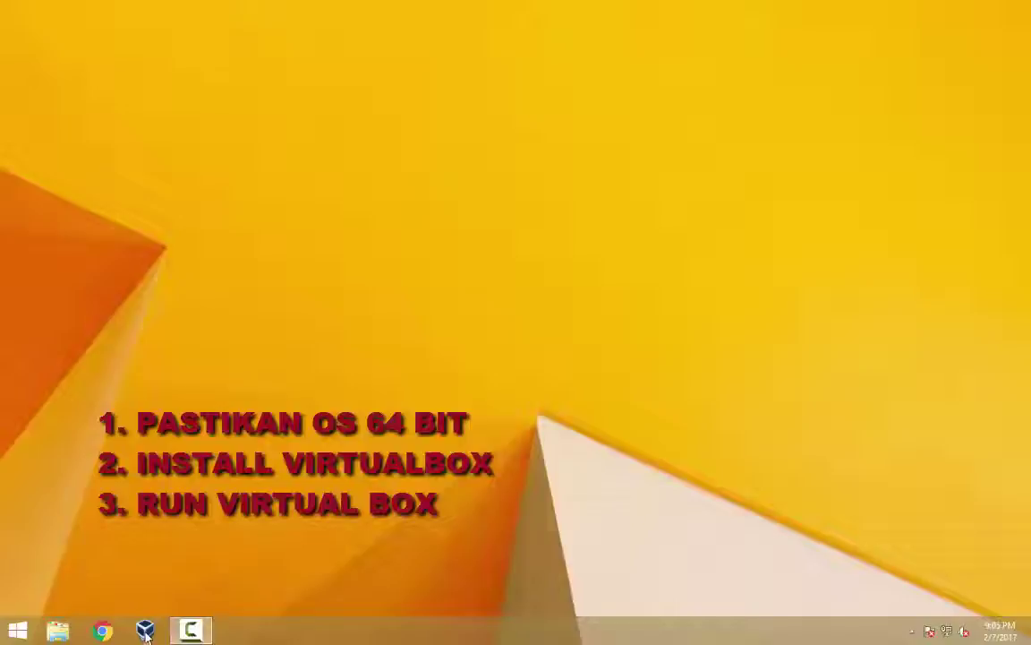
- Open VirtualBox and remove the existing SERVER-CADANGAN virtual machine
{"action": "left_click", "coordinate": [145, 631]}
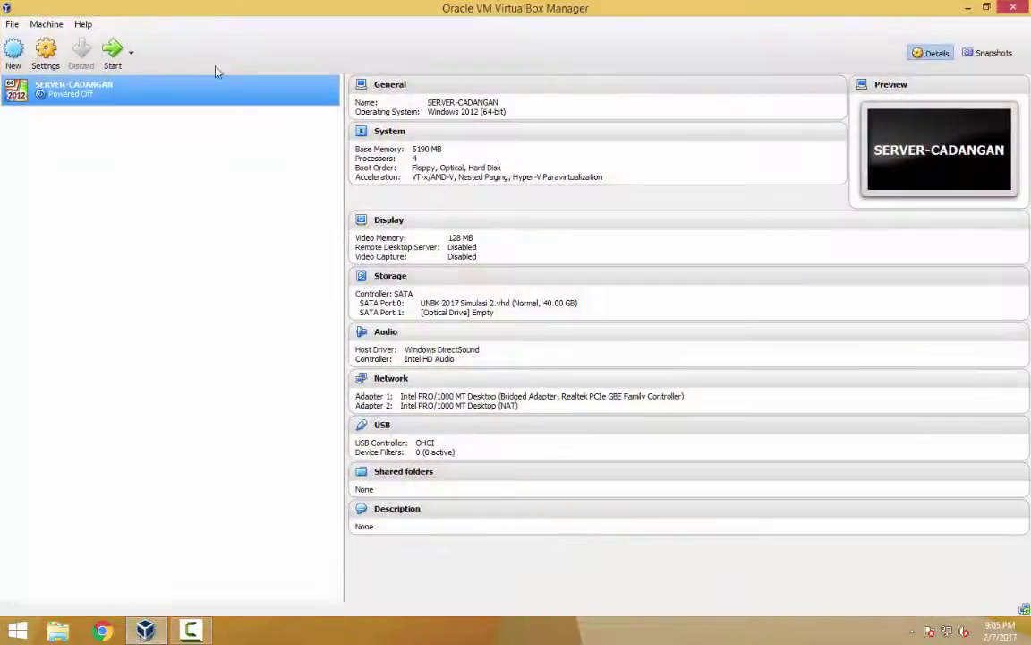
{"action": "right_click", "coordinate": [80, 97]}
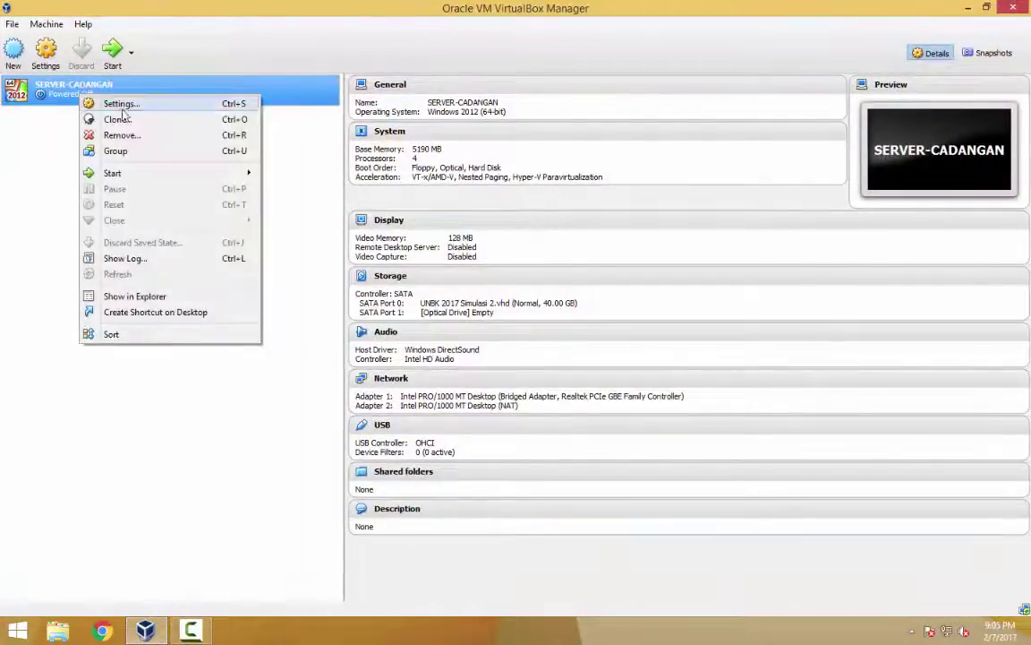
{"action": "key", "text": "Escape"}
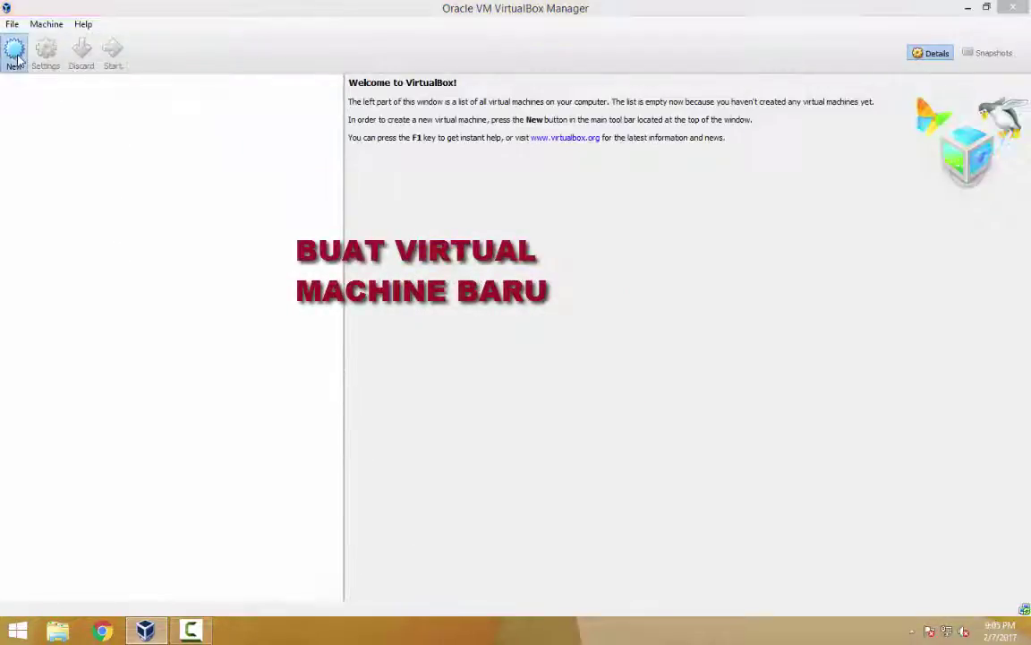
- Start creating a new virtual machine and name it SERVER-CADANGAN
{"action": "left_click", "coordinate": [16, 52]}
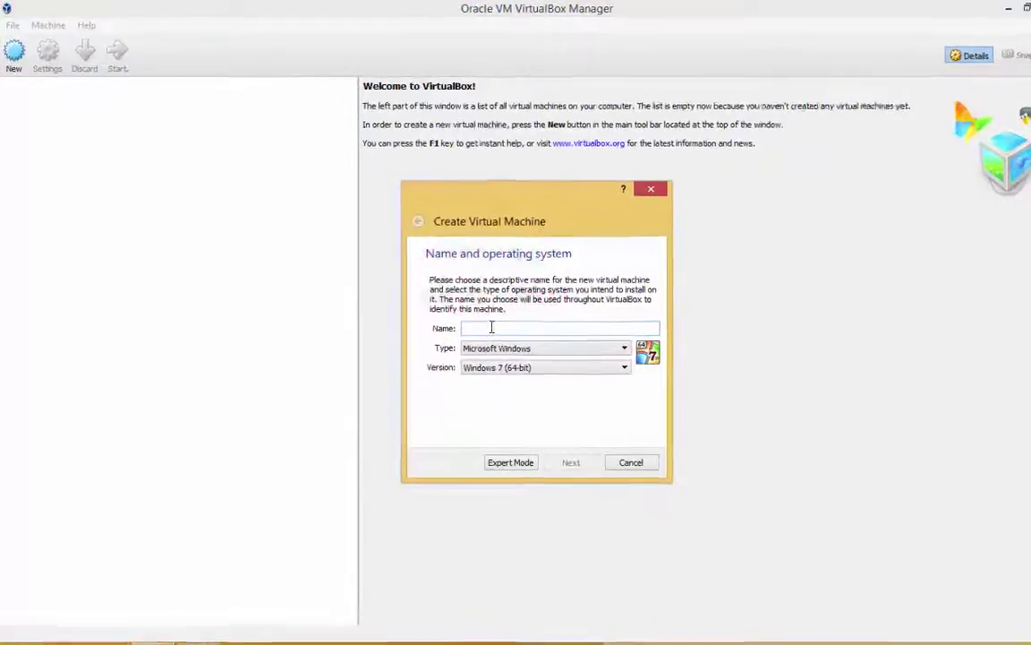
{"action": "type", "text": "Ub"}
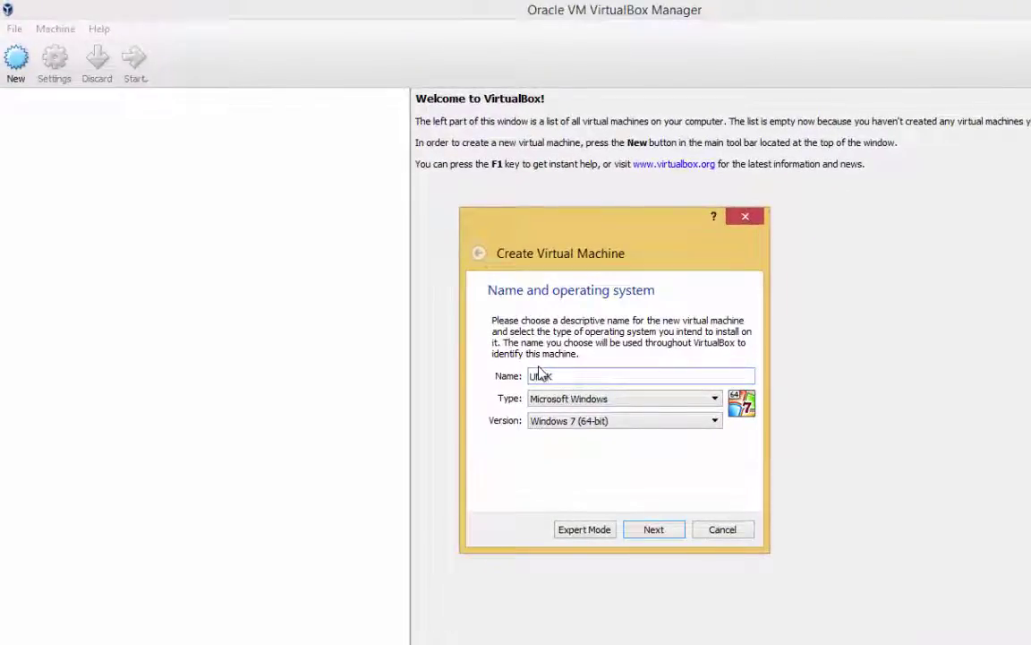
{"action": "key", "text": "BackSpace"}
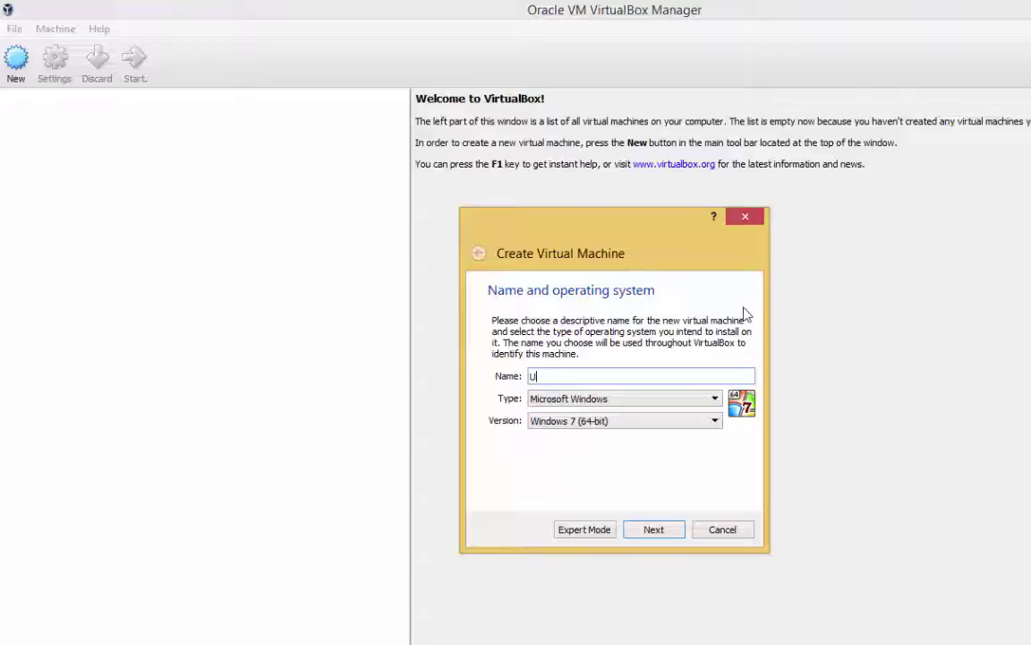
{"action": "key", "text": "BackSpace"}
{"action": "type", "text": "SER"}
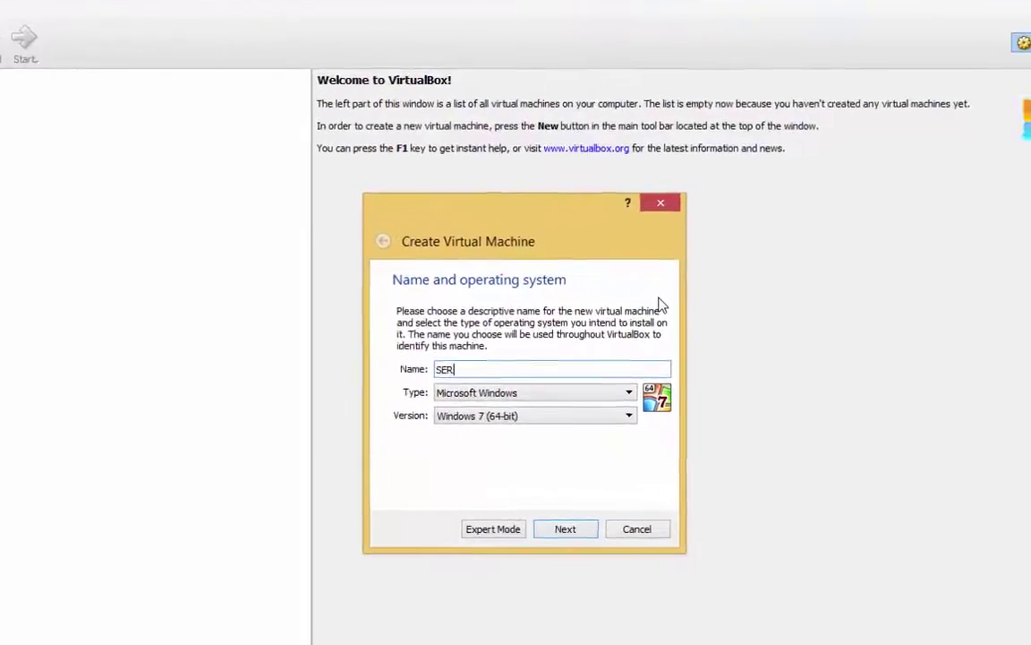
{"action": "type", "text": "VER-CADANGAN"}
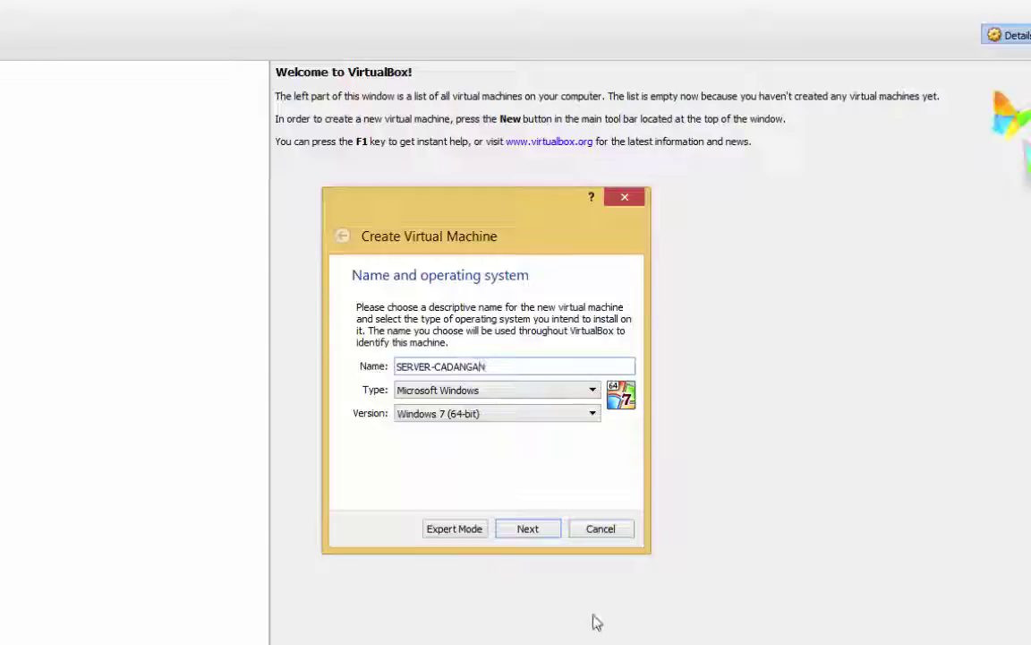
- Set the new machine's version to Windows 2012 (64-bit) and allocate 5227 MB of memory, the upper limit of the green range
{"action": "left_click", "coordinate": [485, 414]}
{"action": "scroll", "coordinate": [578, 472], "scroll_direction": "down", "scroll_amount": 4}
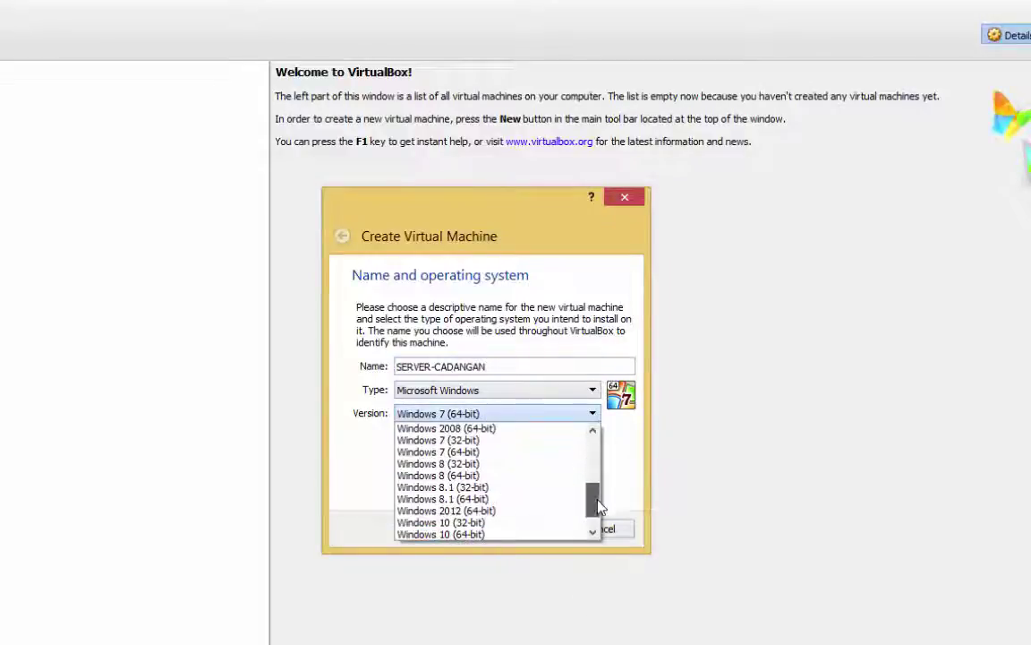
{"action": "scroll", "coordinate": [598, 506], "scroll_direction": "down", "scroll_amount": 1}
{"action": "left_click", "coordinate": [488, 494]}
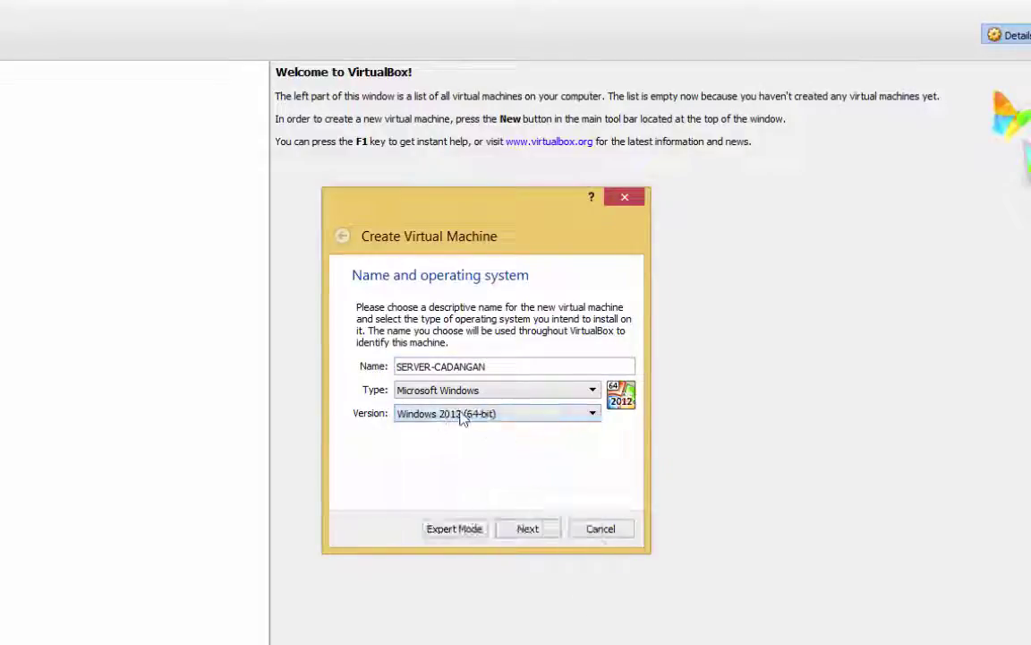
{"action": "left_click", "coordinate": [541, 534]}
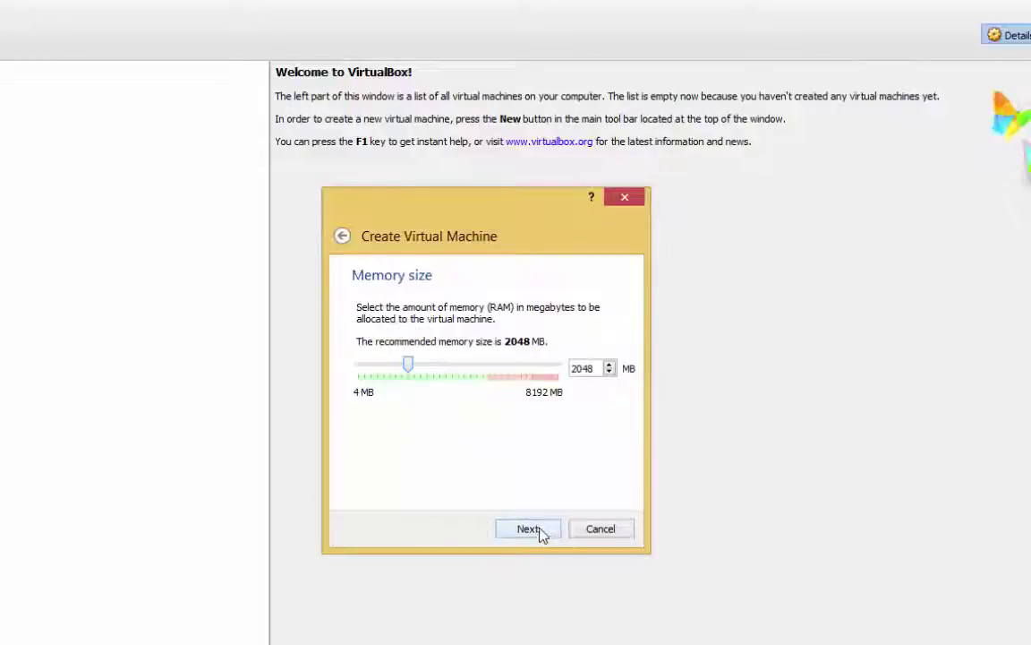
{"action": "left_click_drag", "start_coordinate": [409, 361], "coordinate": [488, 375]}
{"action": "left_click", "coordinate": [528, 529]}
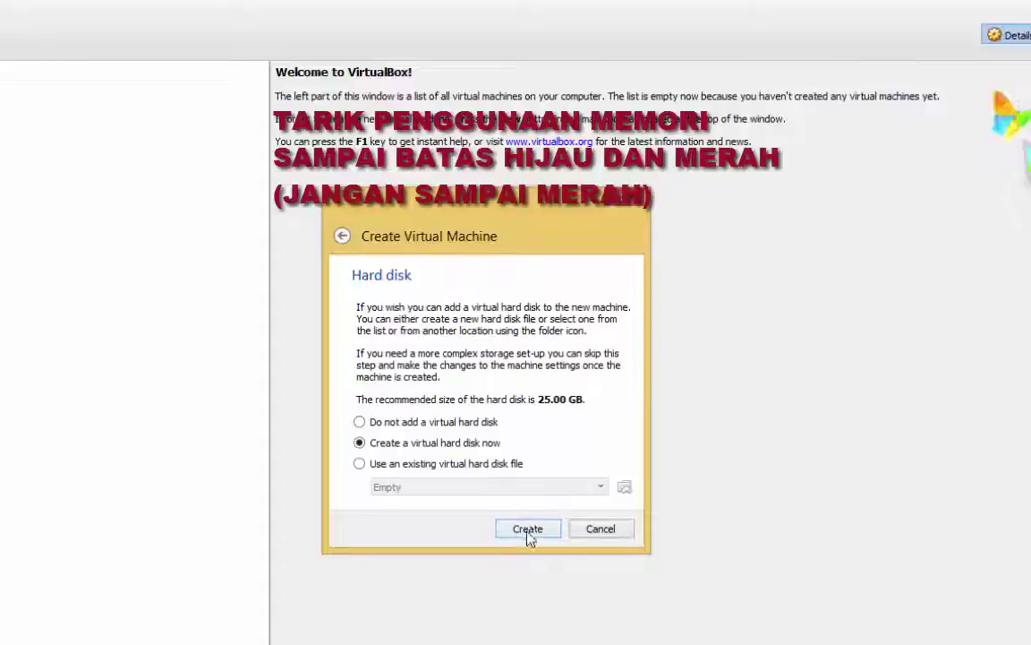
- Choose to use an existing virtual hard disk file and browse to unbk2017, SIMULASI 2-2017, MASTER VHD on Local Disk (E:)
{"action": "left_click", "coordinate": [402, 472]}
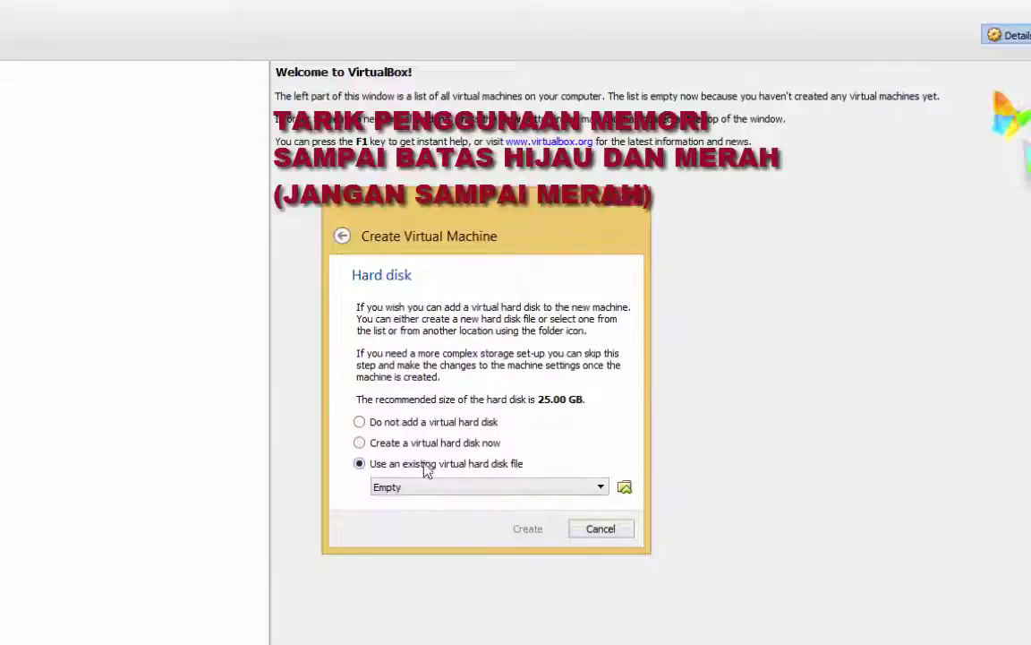
{"action": "left_click", "coordinate": [624, 488]}
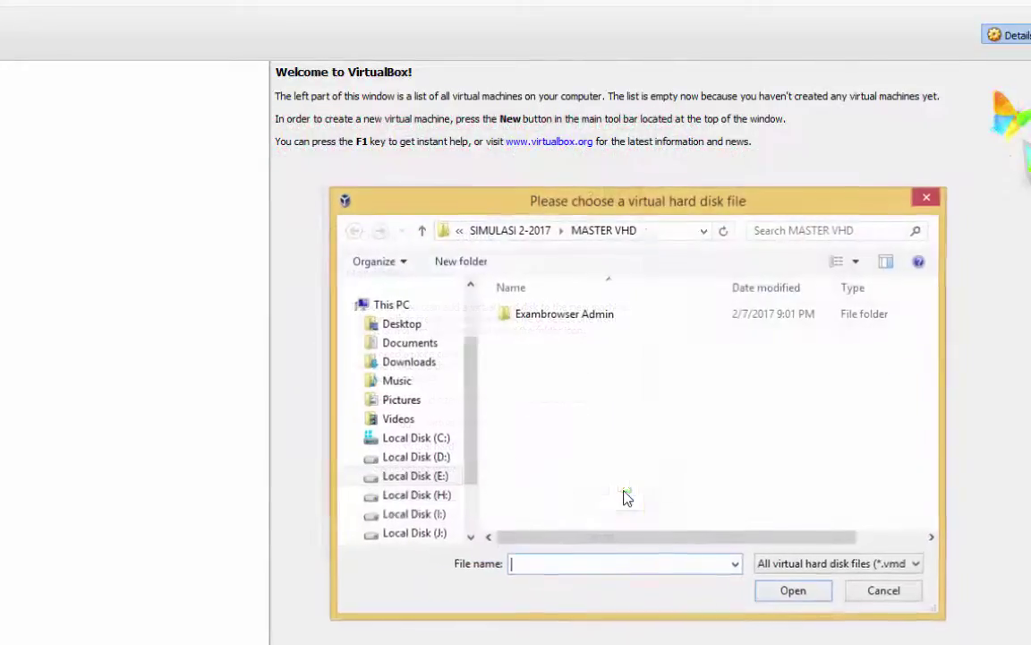
{"action": "left_click", "coordinate": [432, 457]}
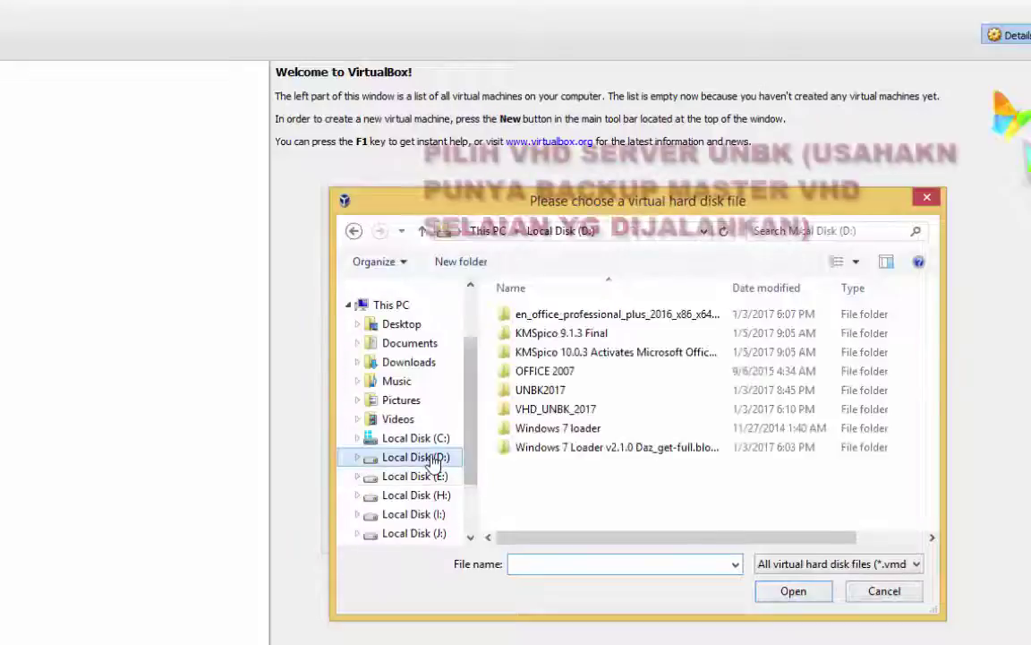
{"action": "left_click", "coordinate": [430, 476]}
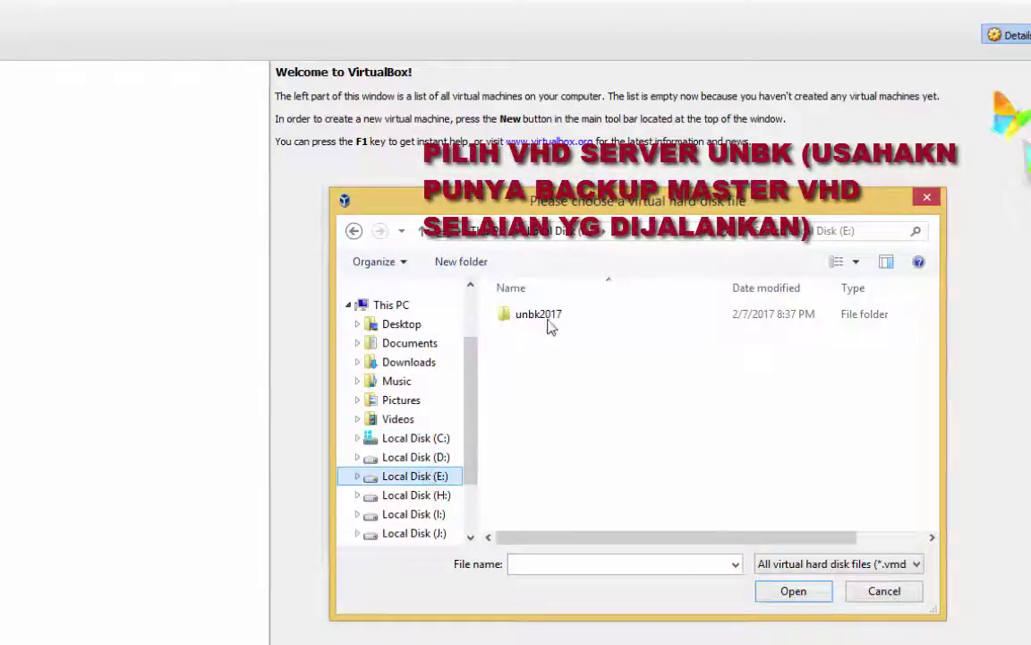
{"action": "double_click", "coordinate": [548, 320]}
{"action": "double_click", "coordinate": [567, 318]}
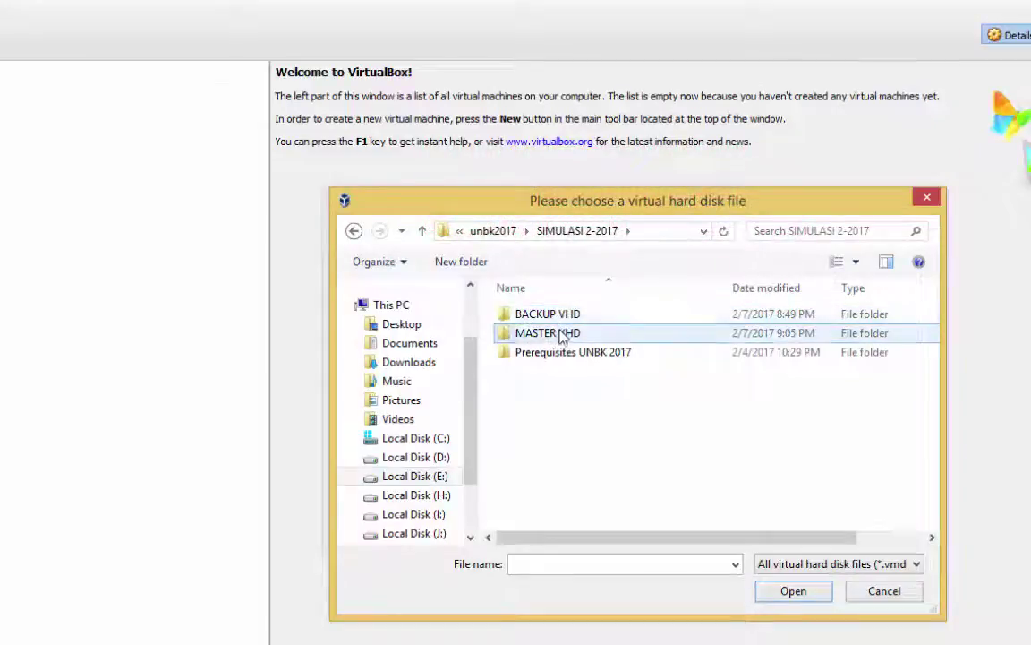
{"action": "double_click", "coordinate": [558, 334]}
{"action": "left_click", "coordinate": [537, 325]}
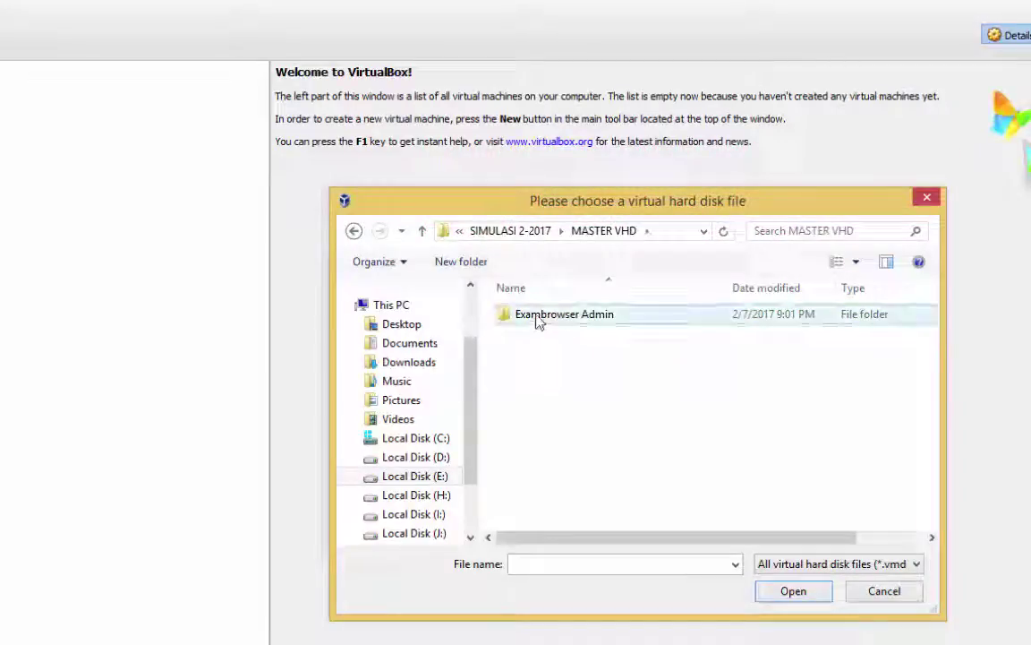
{"action": "double_click", "coordinate": [537, 319]}
{"action": "double_click", "coordinate": [537, 319]}
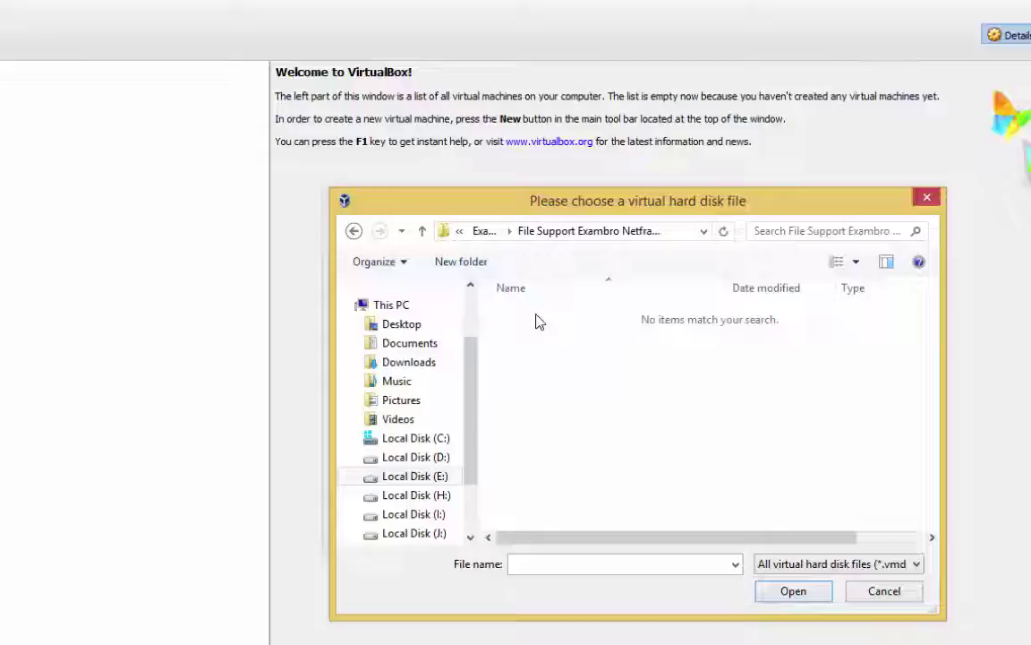
{"action": "left_click", "coordinate": [355, 238]}
{"action": "left_click", "coordinate": [356, 239]}
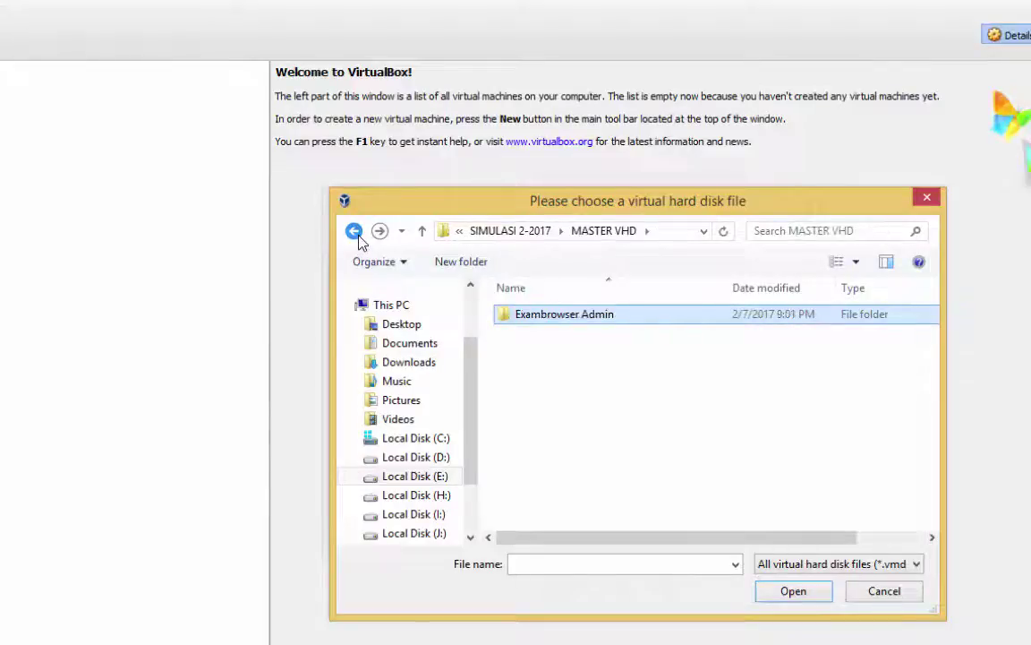
- Copy the UNBK 2017 Simulasi 2 virtual hard disk from the BACKUP VHD folder into the MASTER VHD folder
{"action": "left_click", "coordinate": [355, 238]}
{"action": "double_click", "coordinate": [514, 314]}
{"action": "left_click", "coordinate": [555, 316]}
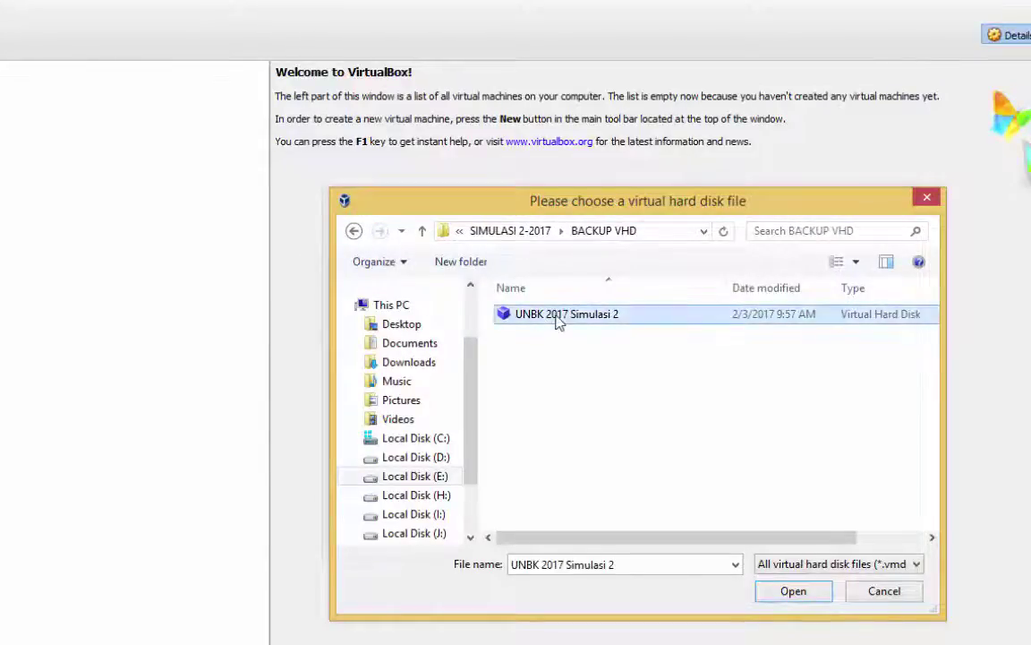
{"action": "right_click", "coordinate": [557, 320]}
{"action": "left_click", "coordinate": [609, 505]}
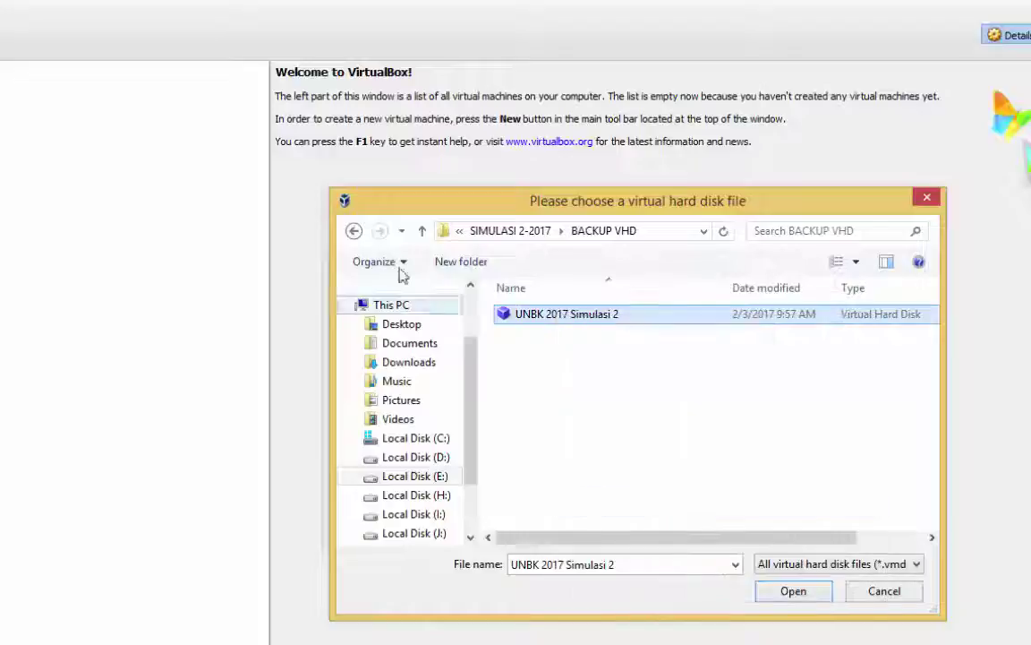
{"action": "left_click", "coordinate": [353, 230]}
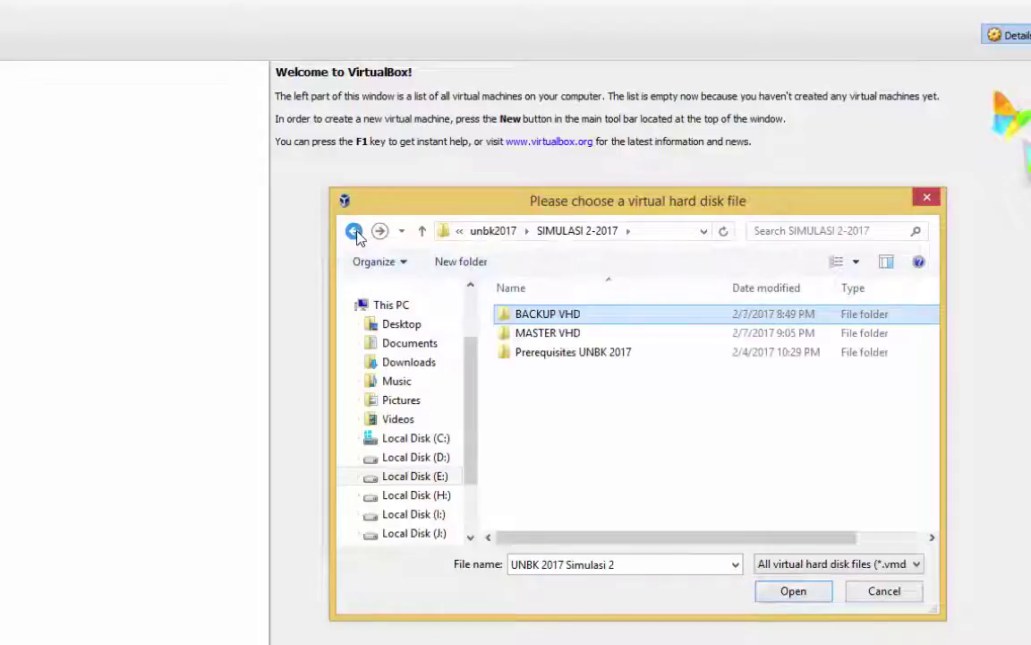
{"action": "double_click", "coordinate": [548, 333]}
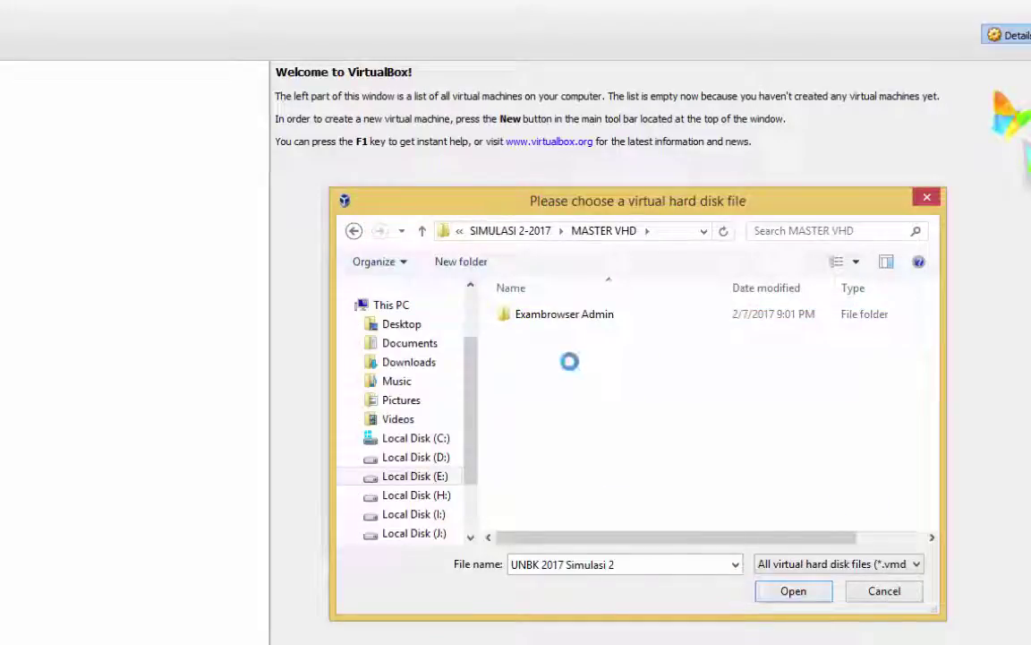
{"action": "right_click", "coordinate": [569, 361]}
{"action": "left_click", "coordinate": [617, 458]}
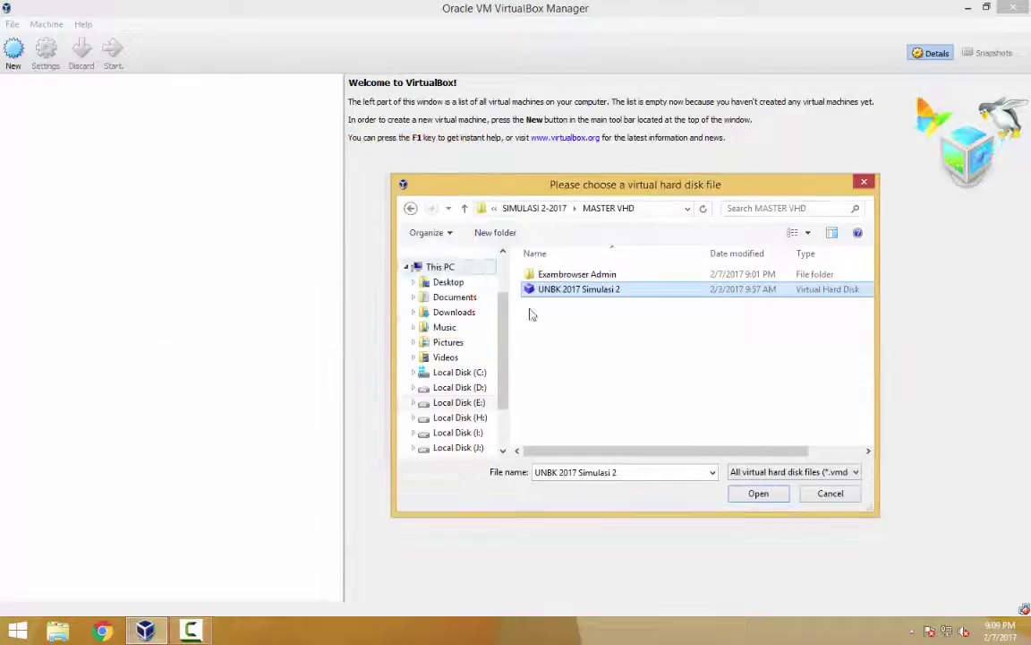
- Use UNBK 2017 Simulasi 2 from the MASTER VHD folder as the hard disk and create the virtual machine
{"action": "left_click", "coordinate": [598, 291]}
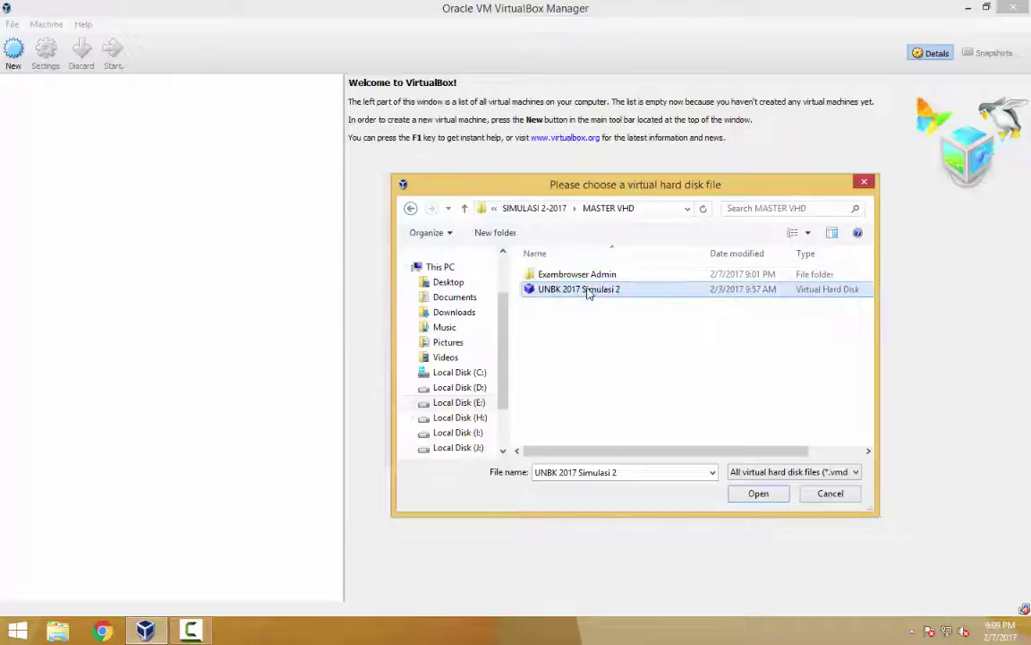
{"action": "left_click", "coordinate": [758, 494]}
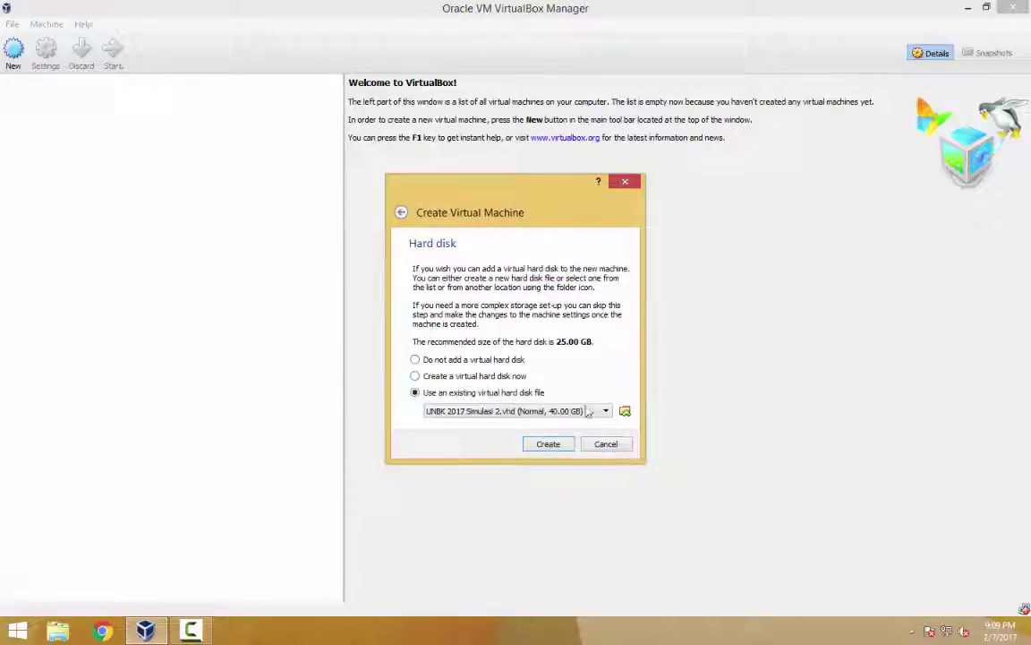
{"action": "left_click", "coordinate": [547, 444]}
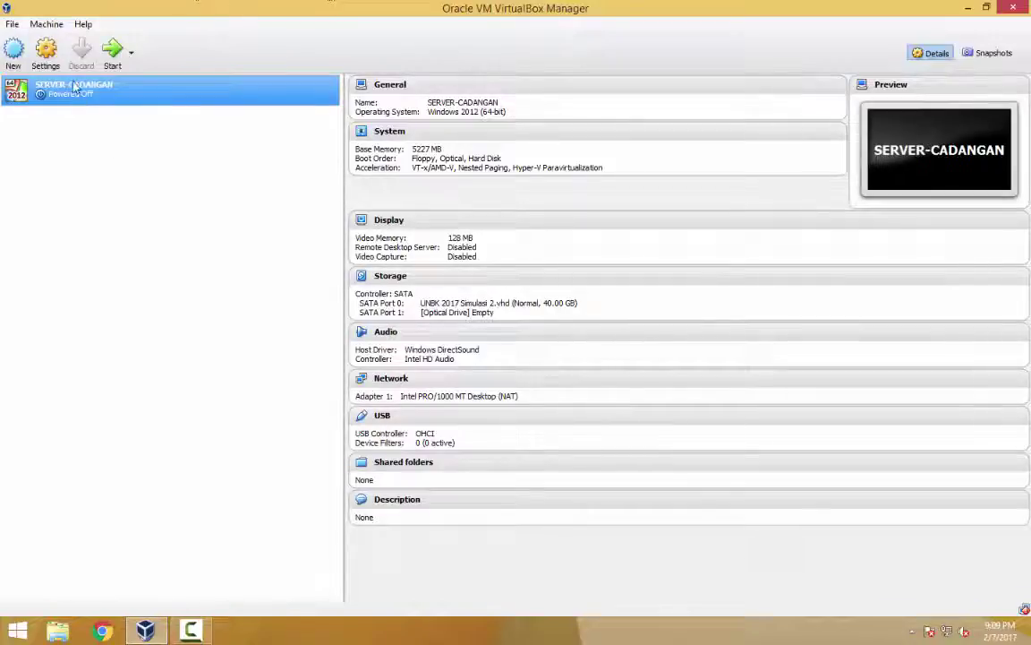
- In the SERVER-CADANGAN system settings, assign 4 processors and enable Hardware Clock in UTC Time
{"action": "left_click", "coordinate": [46, 49]}
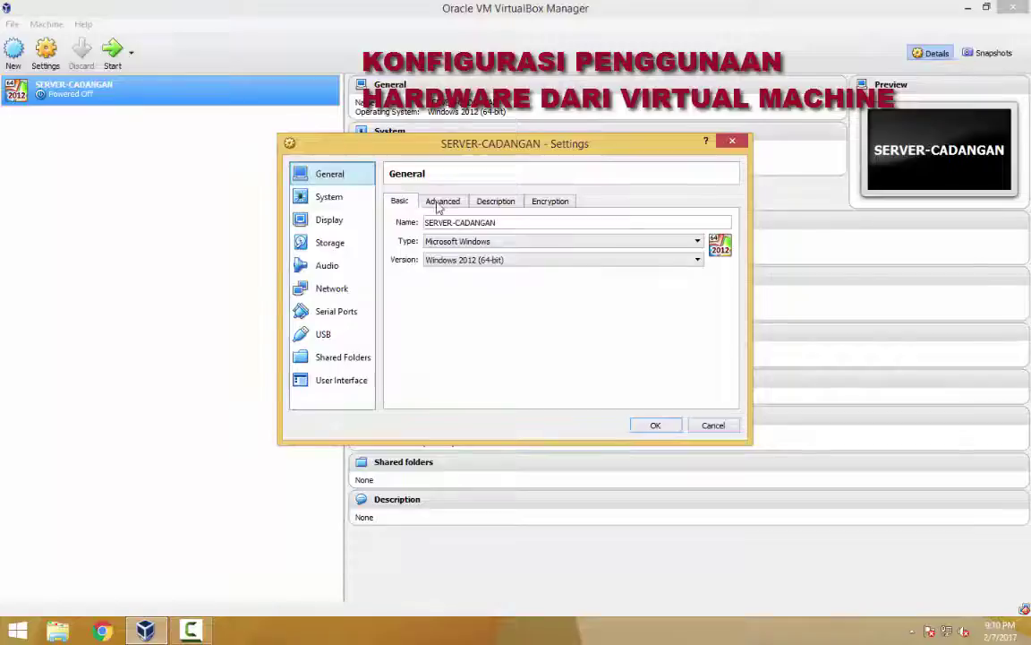
{"action": "left_click", "coordinate": [442, 202]}
{"action": "left_click", "coordinate": [329, 196]}
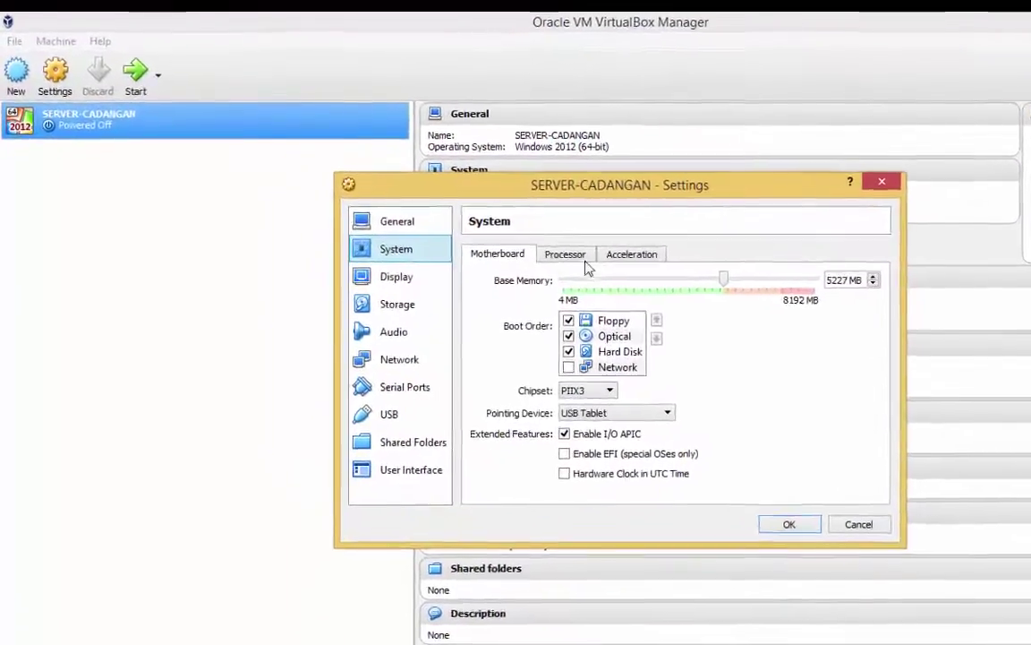
{"action": "left_click", "coordinate": [477, 206]}
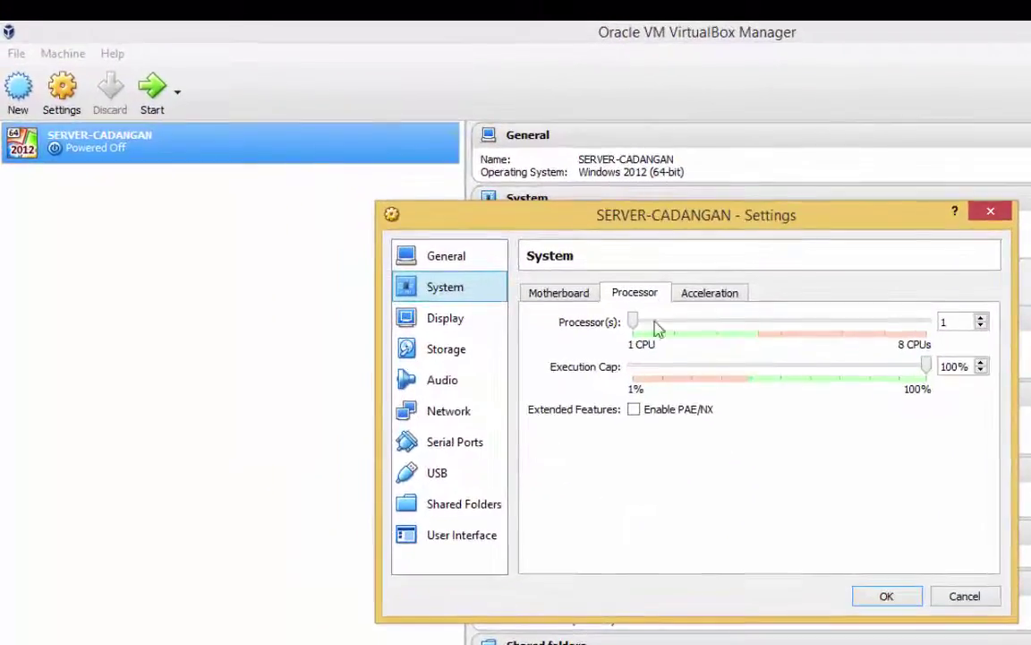
{"action": "left_click_drag", "start_coordinate": [635, 322], "coordinate": [765, 336]}
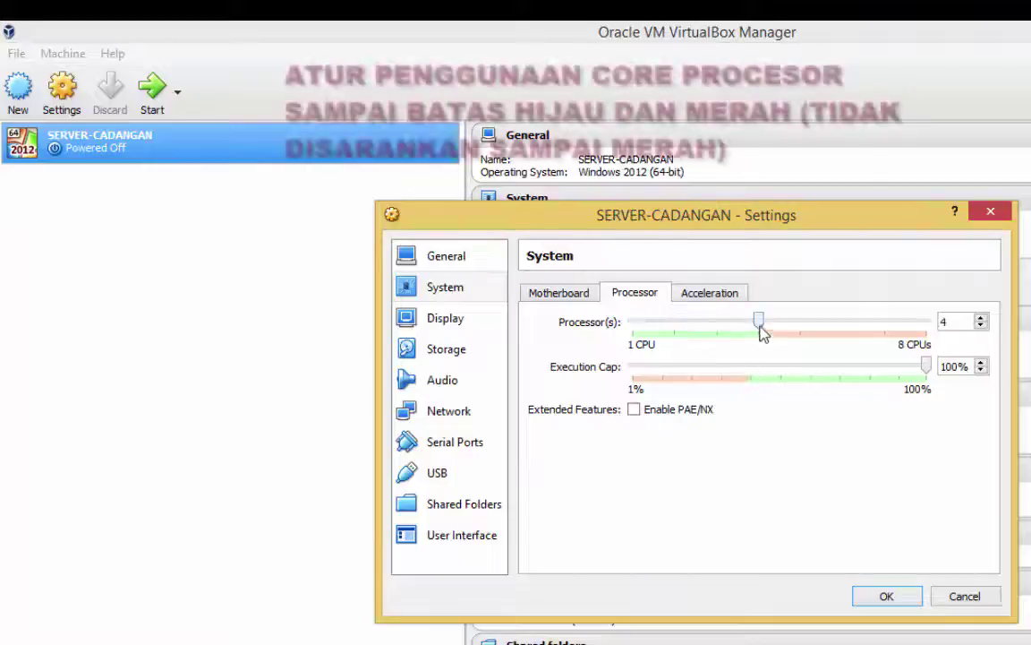
{"action": "left_click", "coordinate": [573, 294]}
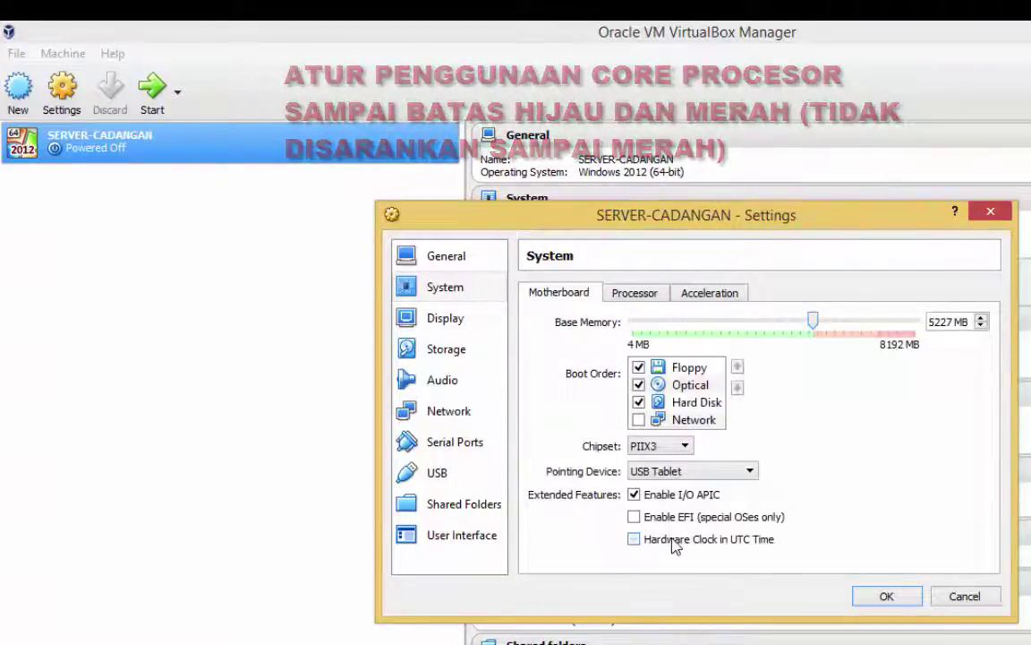
{"action": "left_click", "coordinate": [630, 542]}
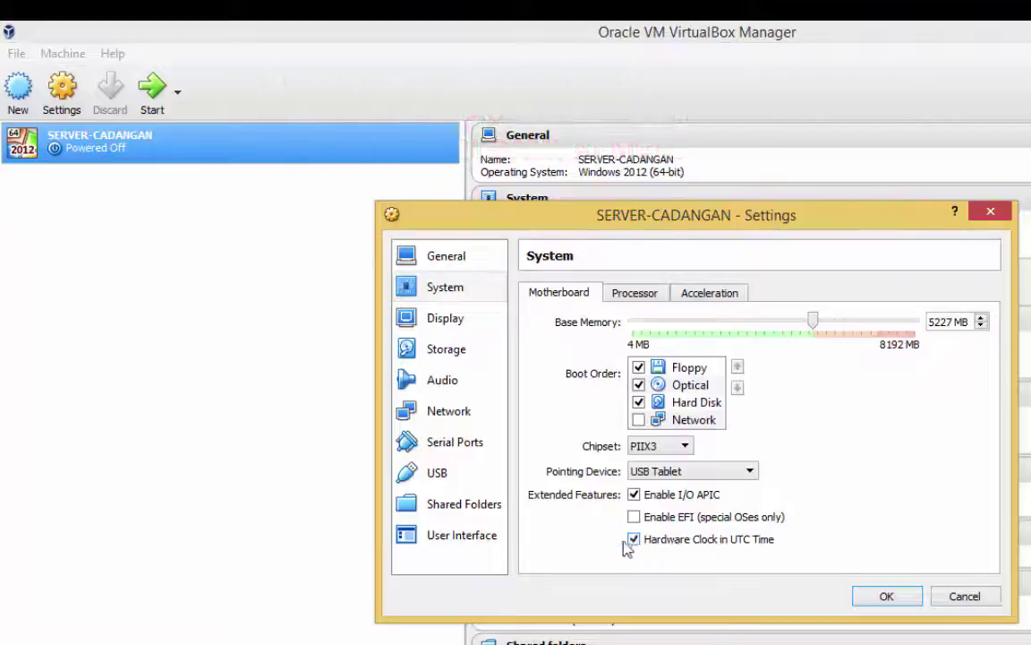
- In the network settings, attach Adapter 1 to Bridged Adapter using the Realtek PCIe GBE Family Controller
{"action": "left_click", "coordinate": [457, 417]}
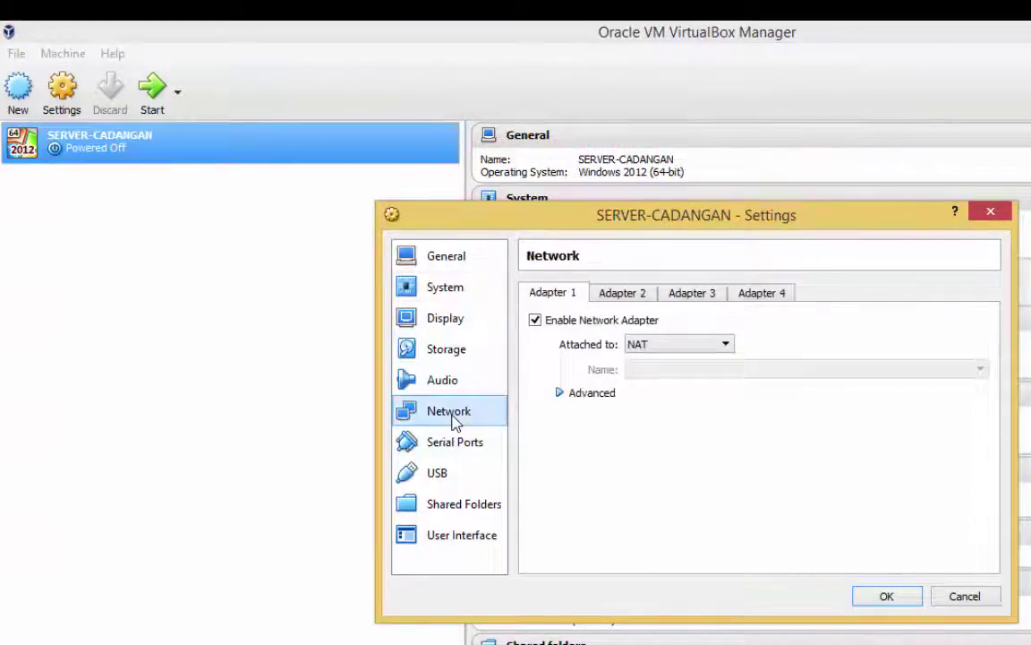
{"action": "left_click", "coordinate": [665, 349]}
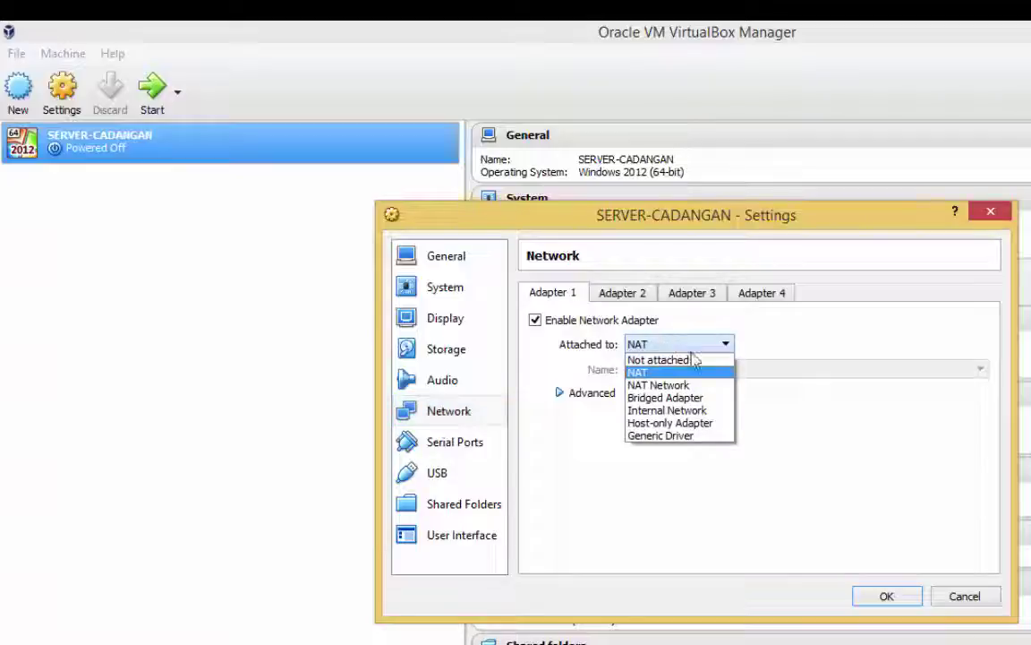
{"action": "left_click", "coordinate": [676, 404]}
{"action": "left_click", "coordinate": [696, 369]}
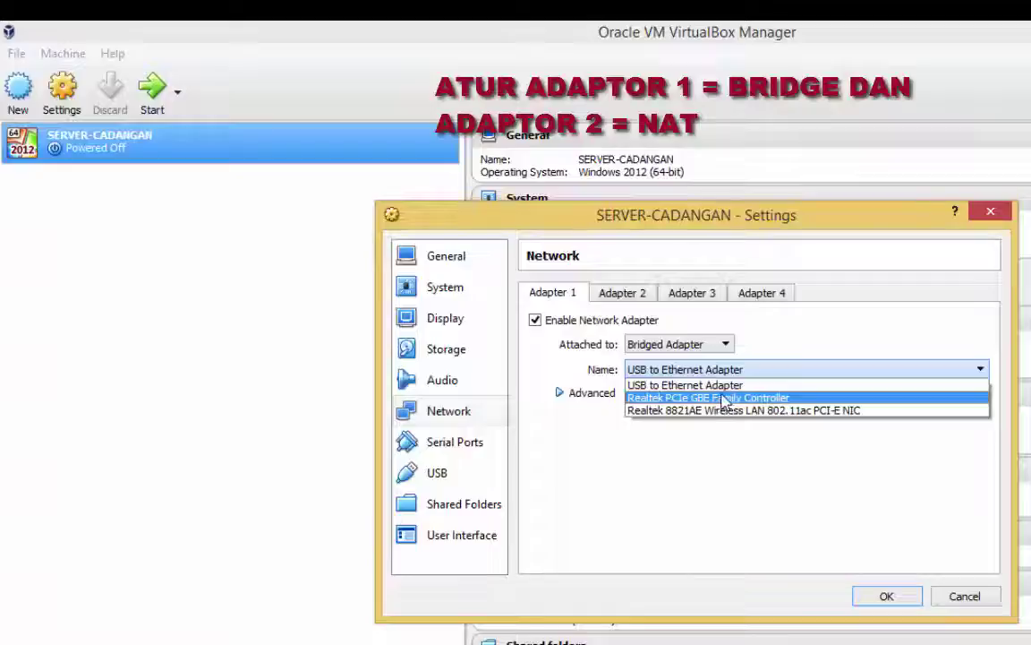
{"action": "left_click", "coordinate": [723, 398]}
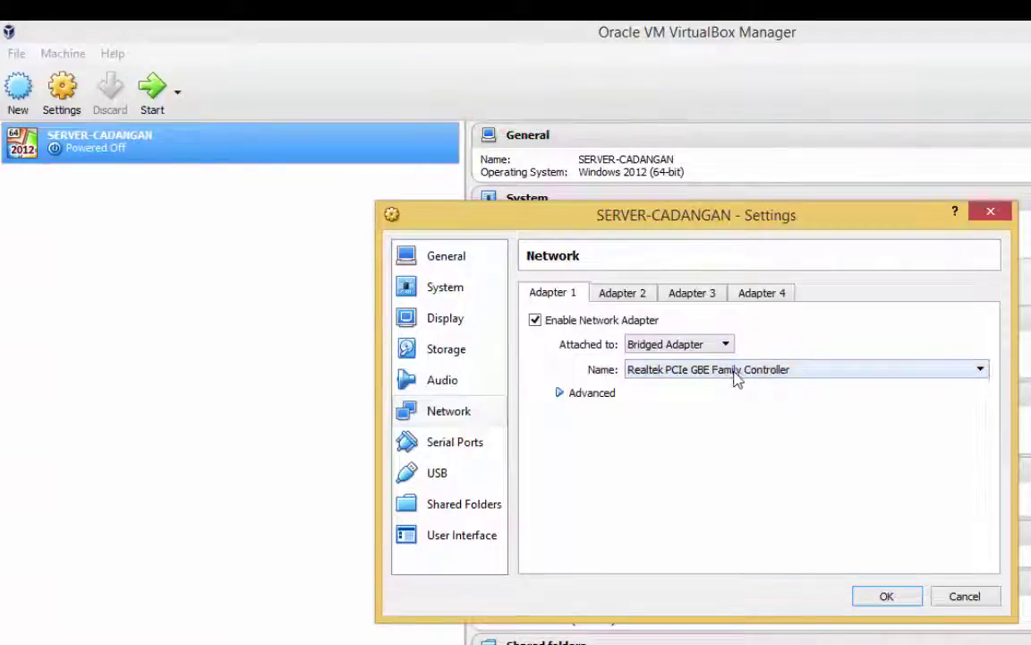
- Enable network Adapter 2, attach it to NAT, and save the SERVER-CADANGAN settings
{"action": "left_click", "coordinate": [631, 295]}
{"action": "left_click", "coordinate": [565, 325]}
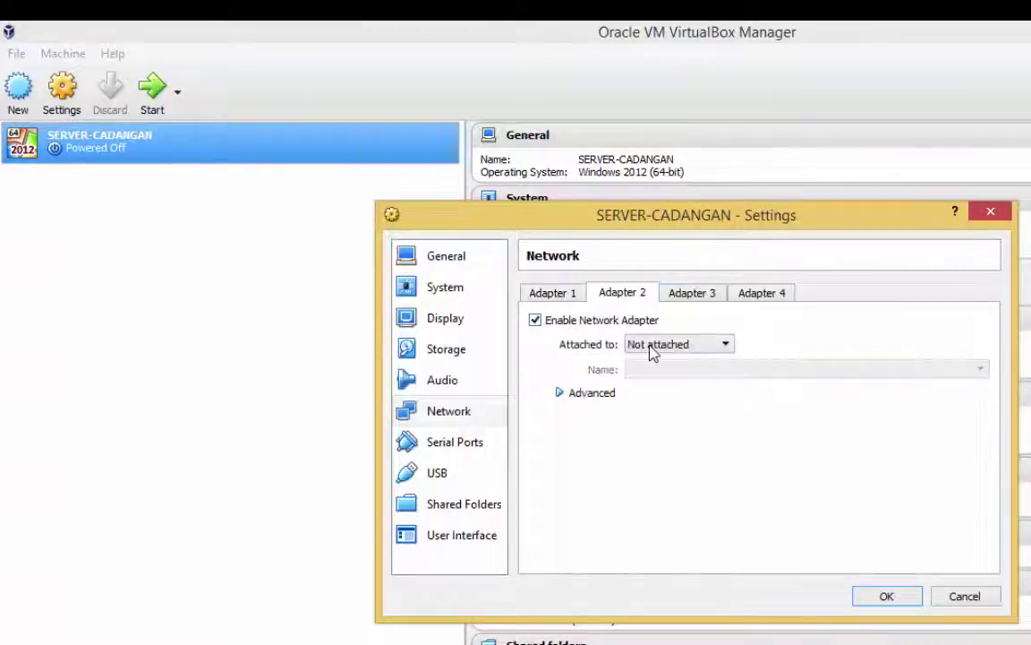
{"action": "left_click", "coordinate": [652, 350]}
{"action": "left_click", "coordinate": [646, 371]}
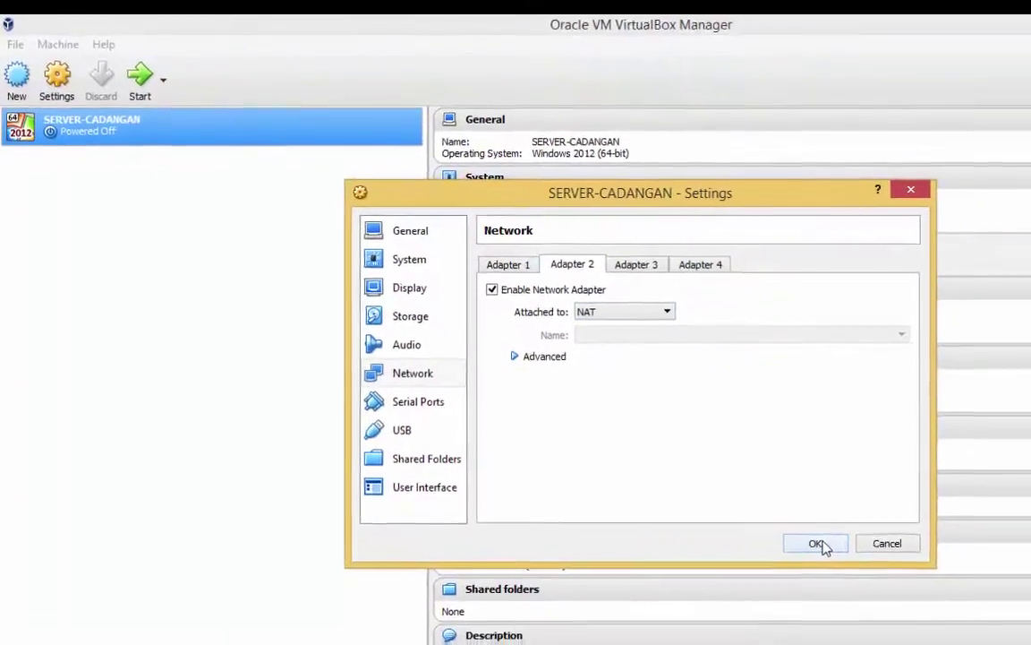
{"action": "left_click", "coordinate": [893, 597]}
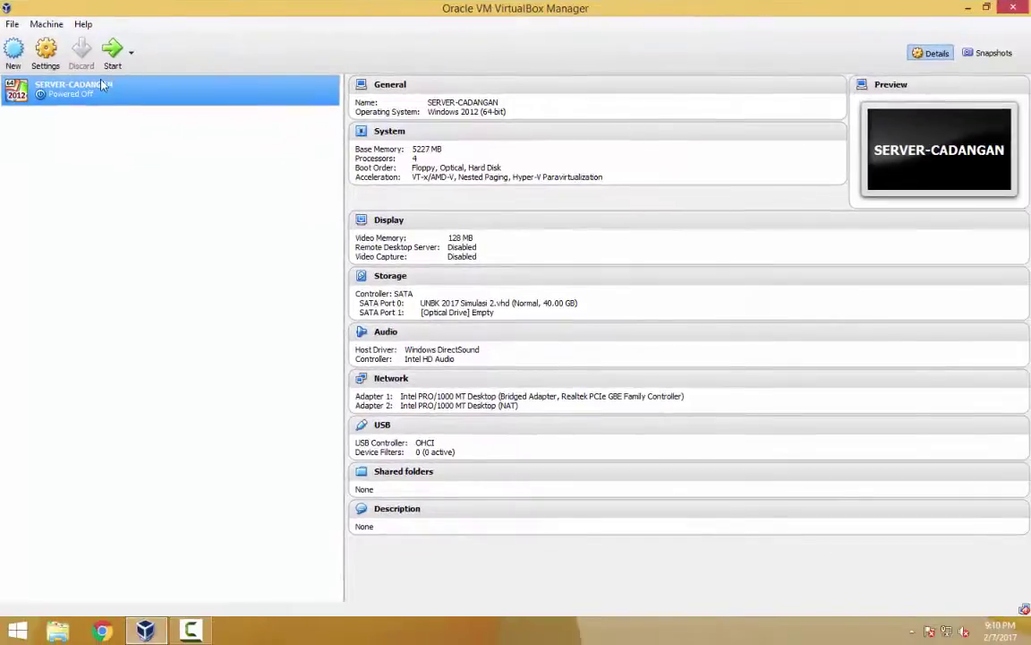
- Switch to File Explorer and open the Exambrowser Admin folder under unbk2017, SIMULASI 2-2017, MASTER VHD on Local Disk (E:)
{"action": "left_click", "coordinate": [59, 629]}
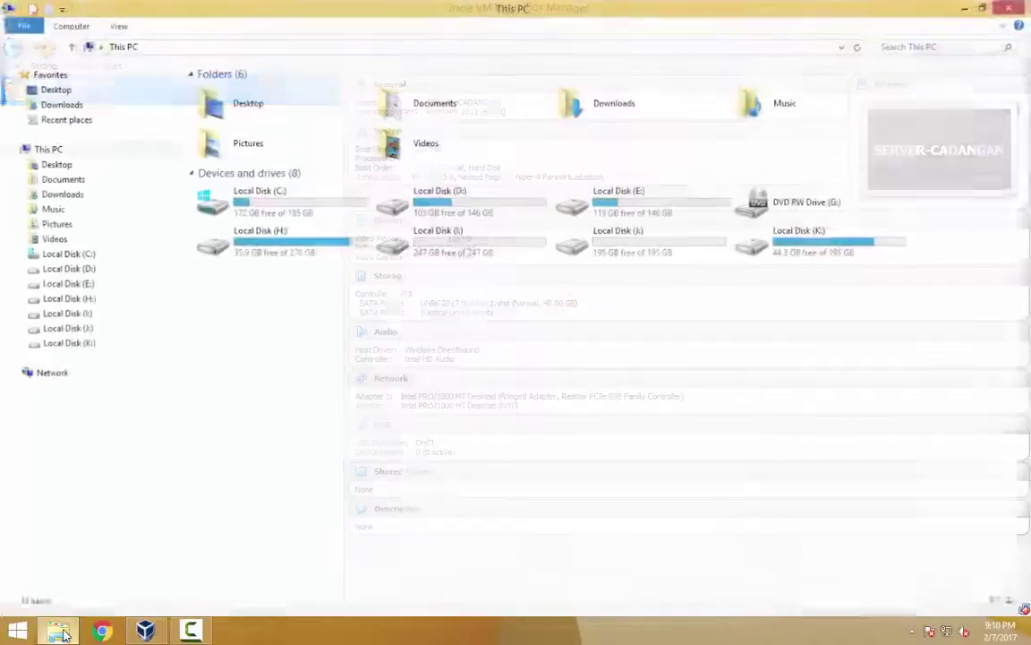
{"action": "left_click", "coordinate": [63, 284]}
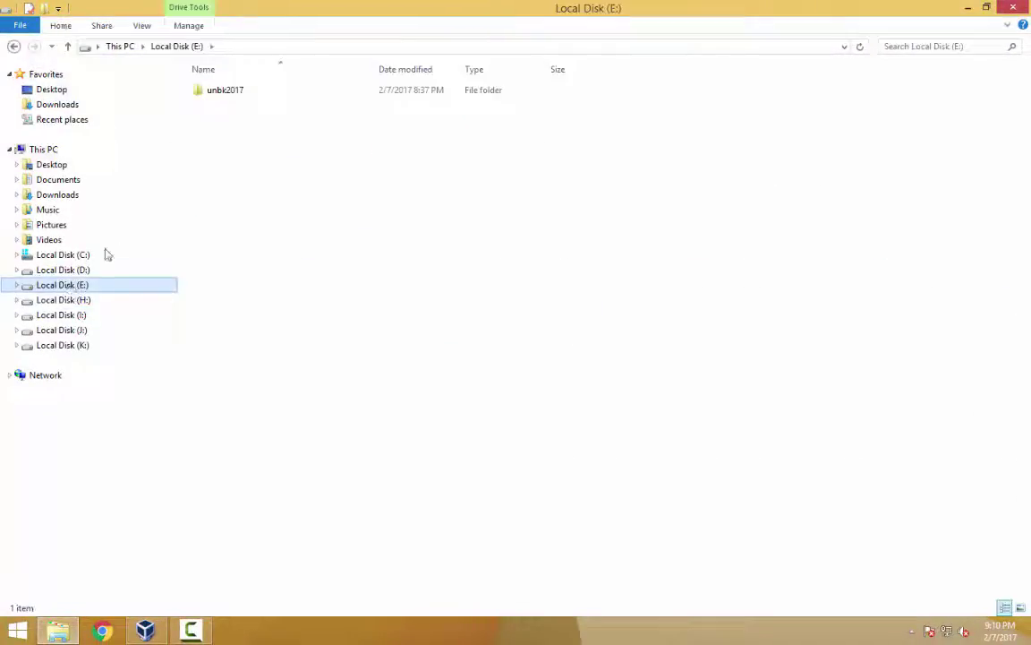
{"action": "left_click", "coordinate": [223, 94]}
{"action": "double_click", "coordinate": [223, 94]}
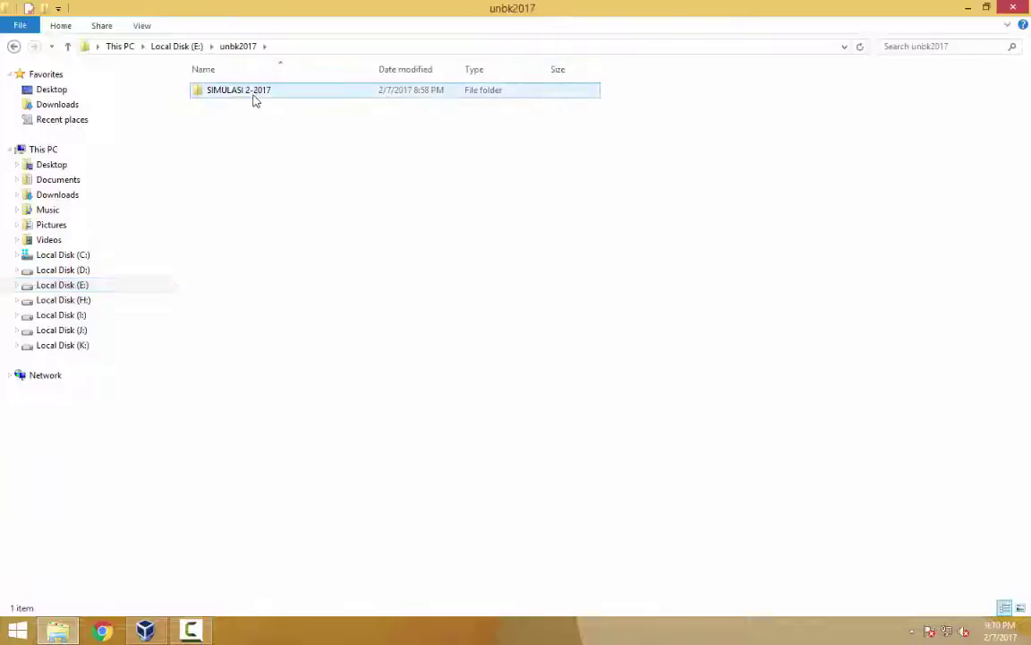
{"action": "double_click", "coordinate": [252, 94]}
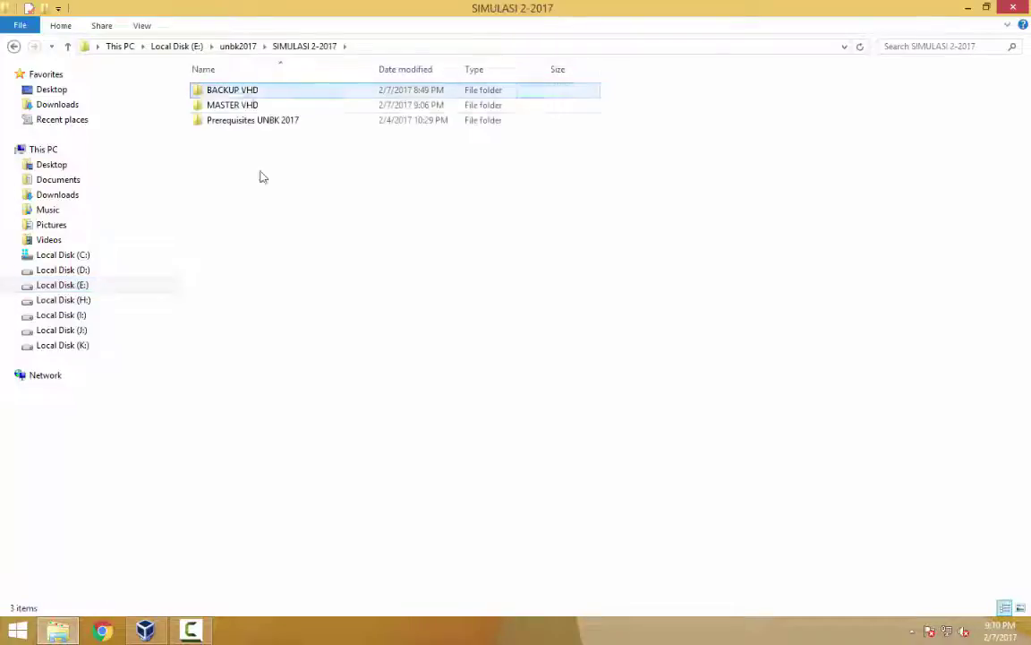
{"action": "double_click", "coordinate": [235, 106]}
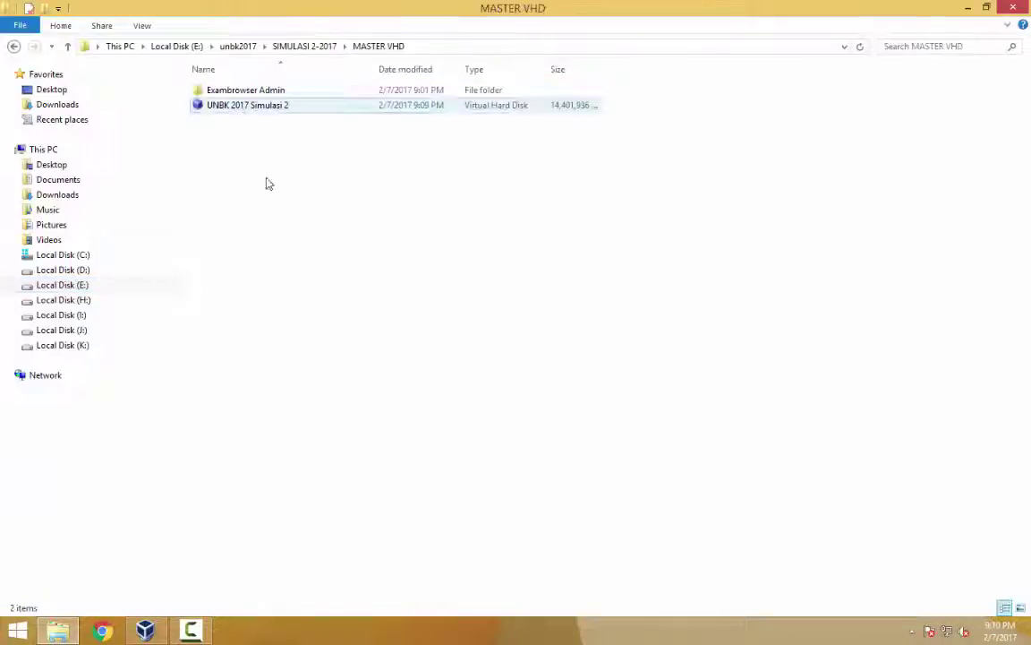
{"action": "double_click", "coordinate": [266, 91]}
- Check the compatibility properties of the ExamBrowserAdmin application and pin it to the taskbar
{"action": "right_click", "coordinate": [254, 107]}
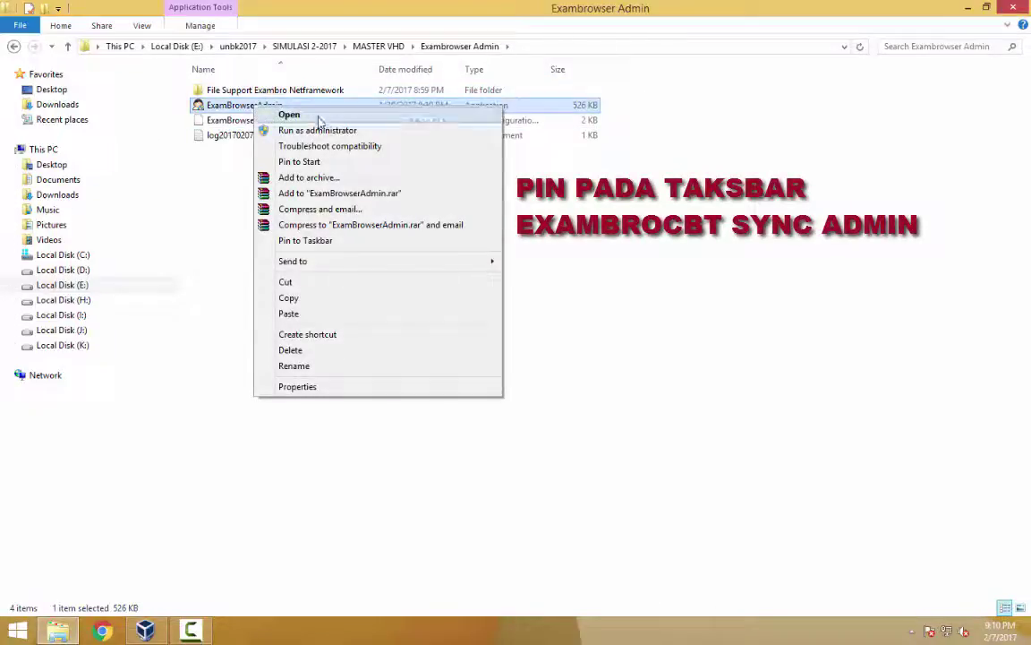
{"action": "left_click", "coordinate": [313, 388]}
{"action": "left_click", "coordinate": [326, 141]}
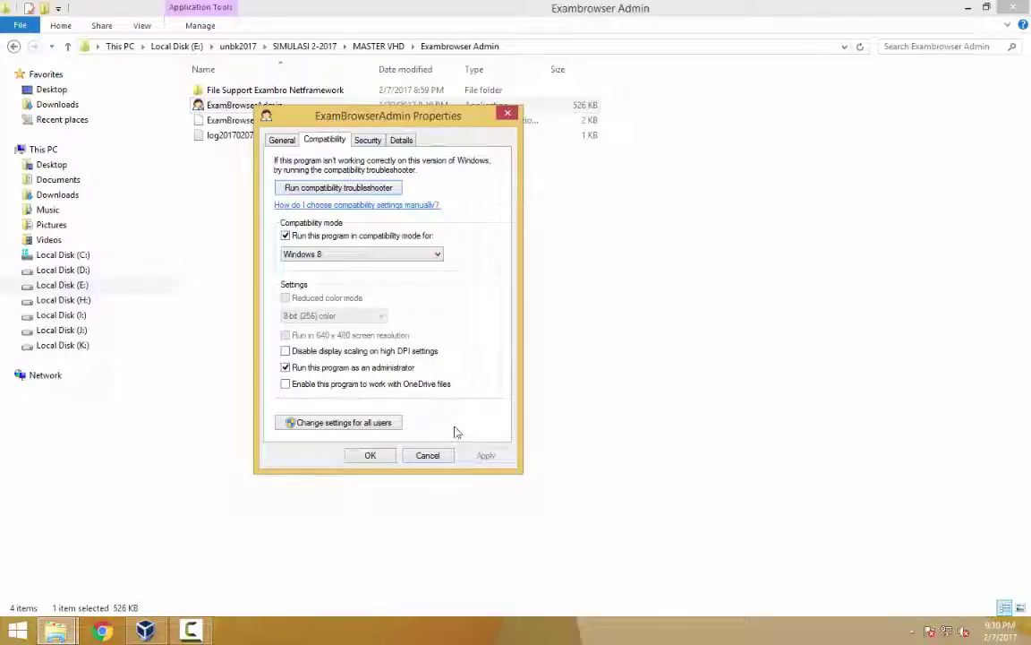
{"action": "left_click", "coordinate": [369, 455]}
{"action": "right_click", "coordinate": [268, 108]}
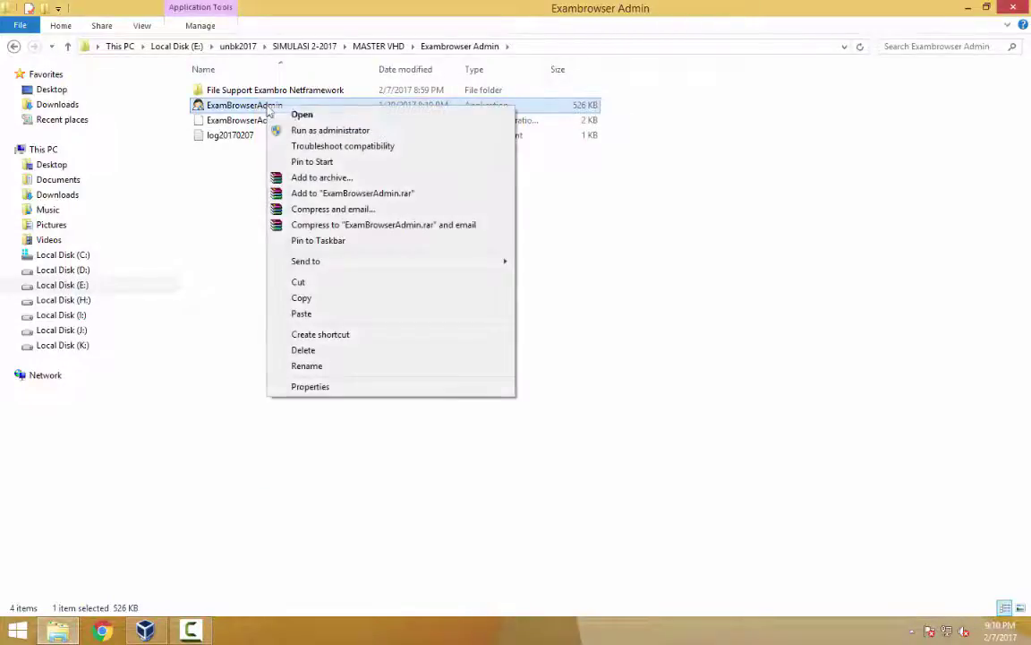
{"action": "left_click", "coordinate": [323, 241]}
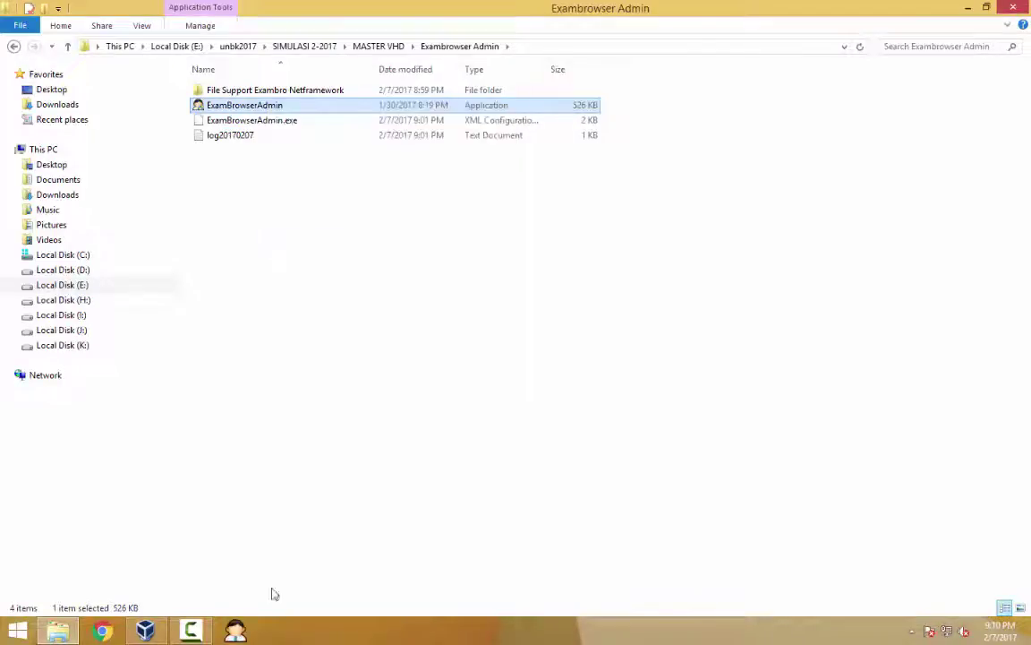
- Review the contents of the MASTER VHD and BACKUP VHD folders in SIMULASI 2-2017 and close File Explorer
{"action": "left_click", "coordinate": [70, 270]}
{"action": "left_click", "coordinate": [72, 287]}
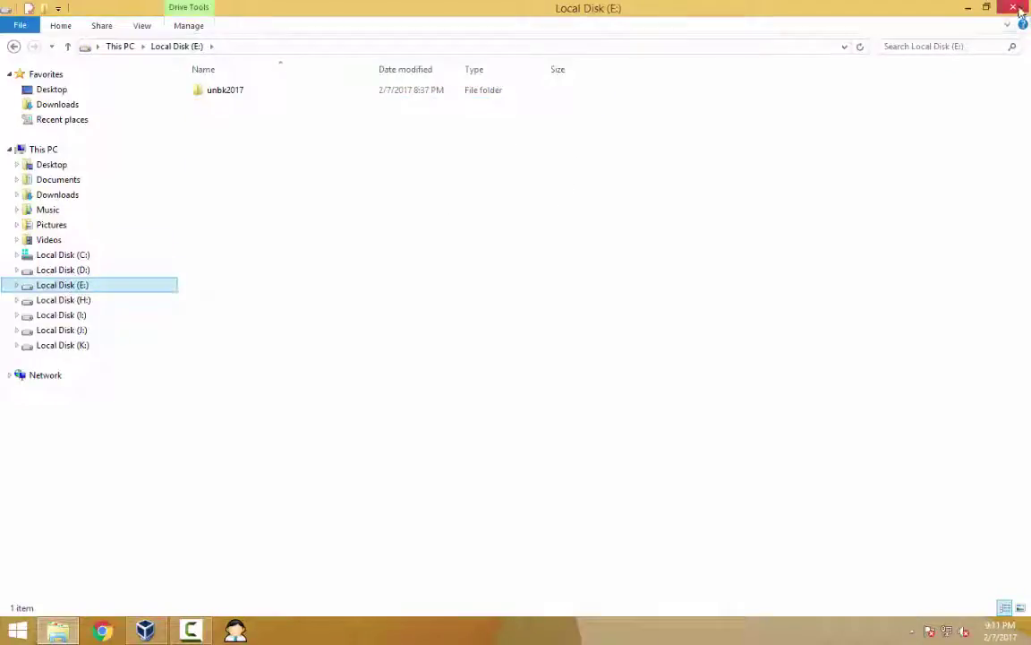
{"action": "double_click", "coordinate": [226, 92]}
{"action": "double_click", "coordinate": [247, 94]}
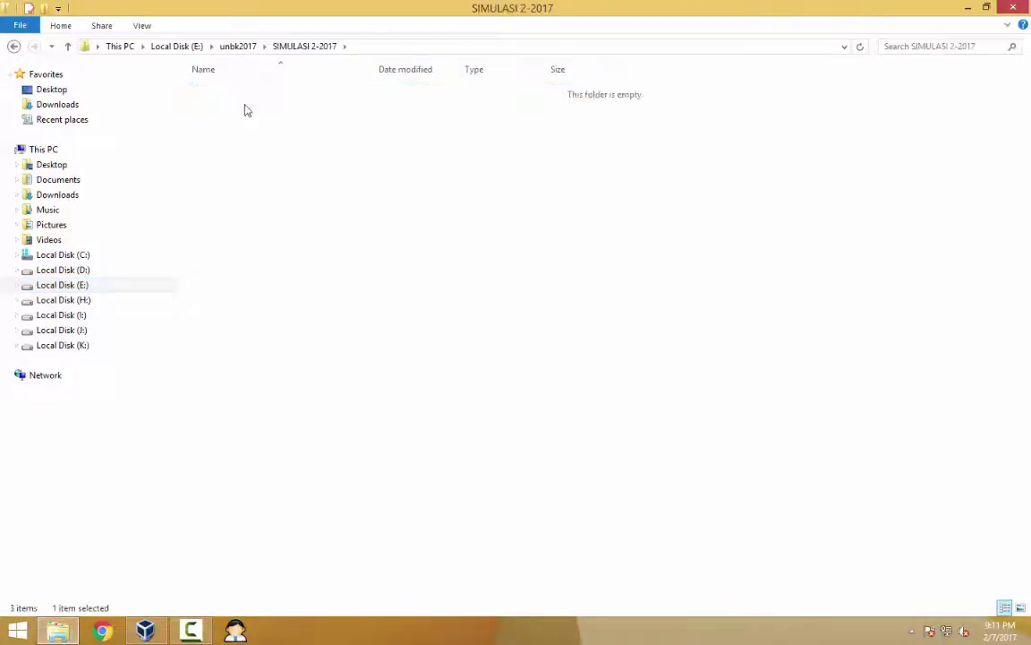
{"action": "double_click", "coordinate": [240, 104]}
{"action": "left_click", "coordinate": [13, 46]}
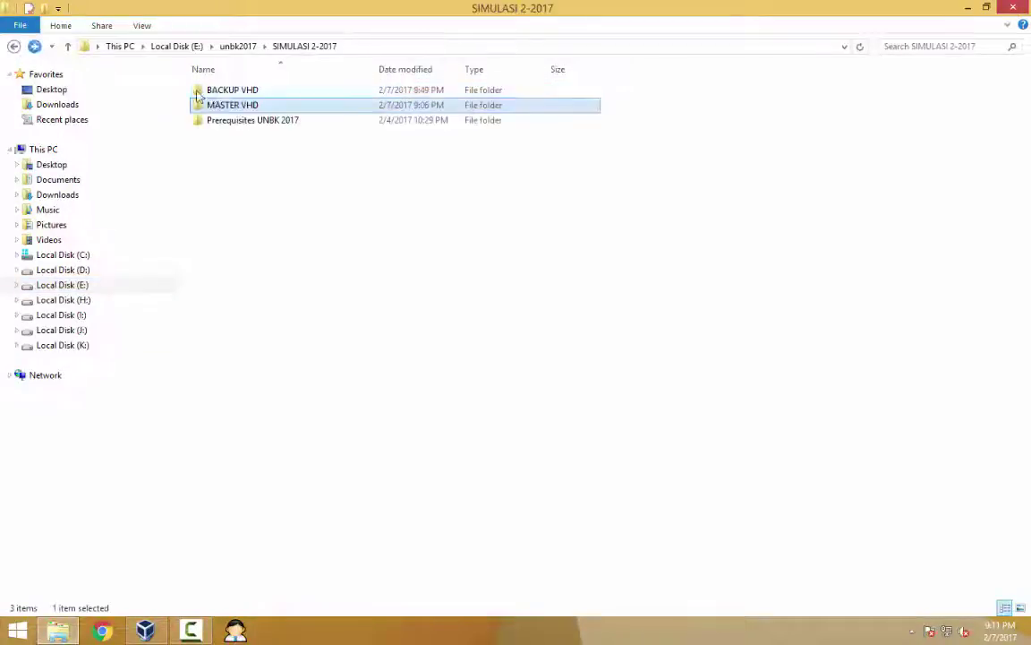
{"action": "double_click", "coordinate": [200, 91]}
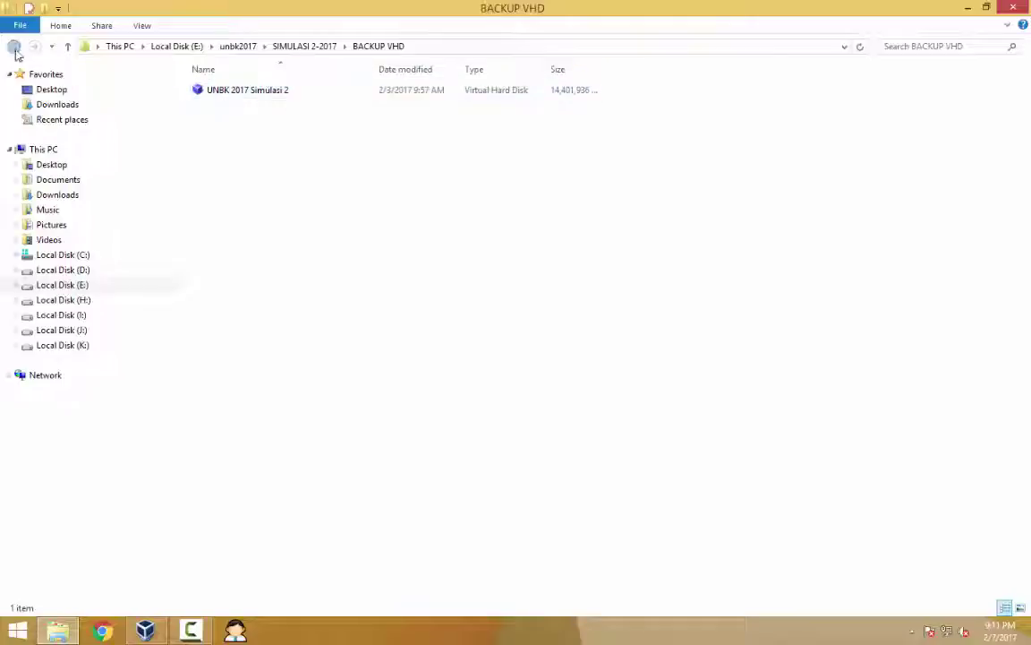
{"action": "left_click", "coordinate": [14, 48]}
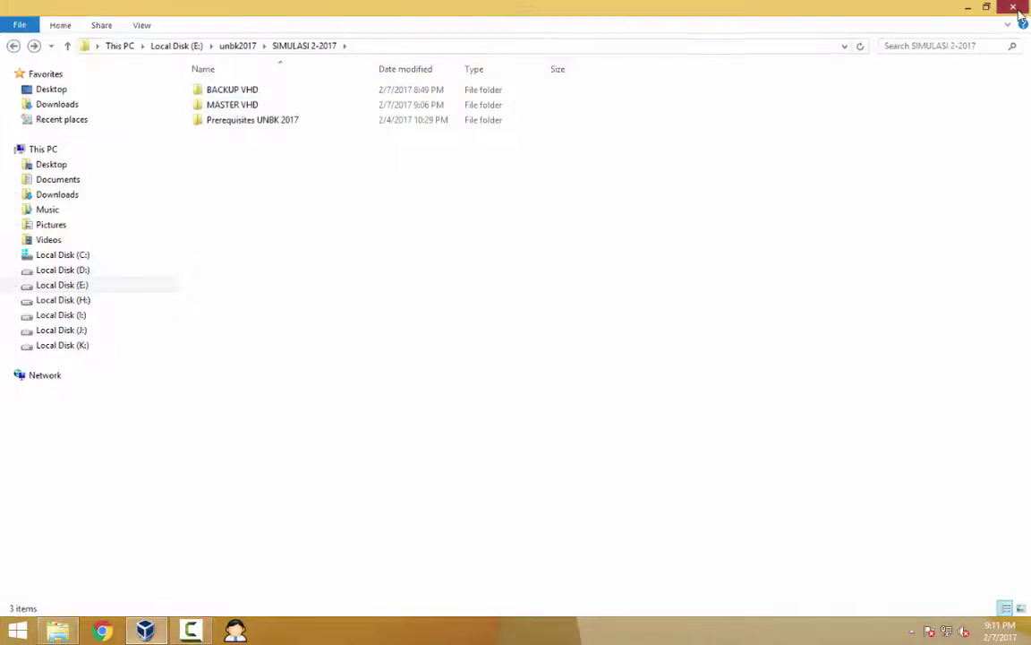
{"action": "left_click", "coordinate": [1018, 13]}
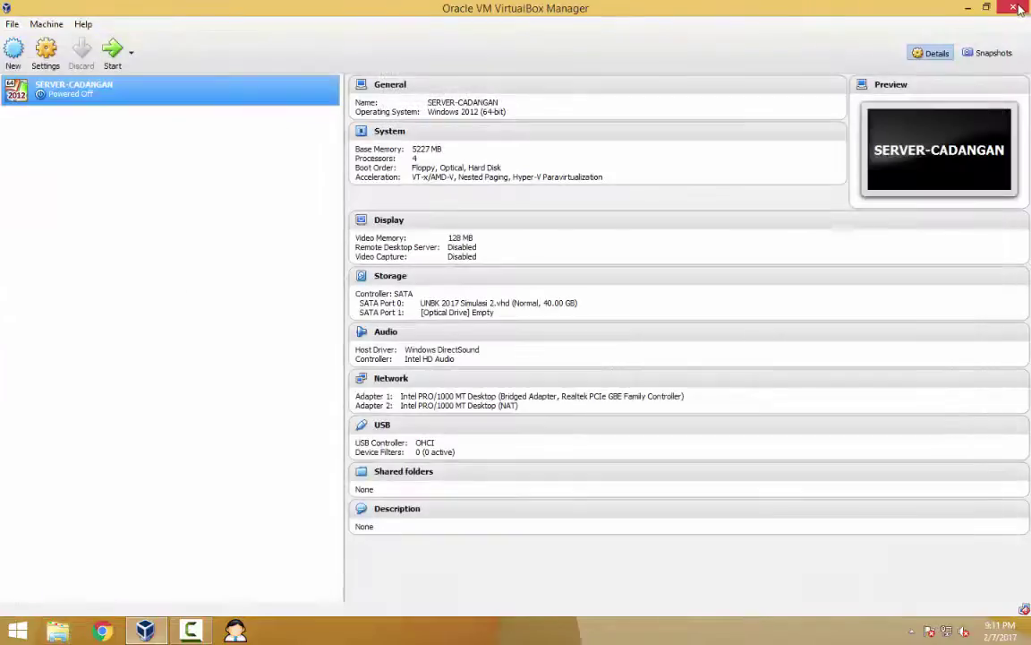
- Switch to ExamBrowser Admin, set VM vbox to SERVER-CADANGAN, and start the server
{"action": "left_click", "coordinate": [231, 632]}
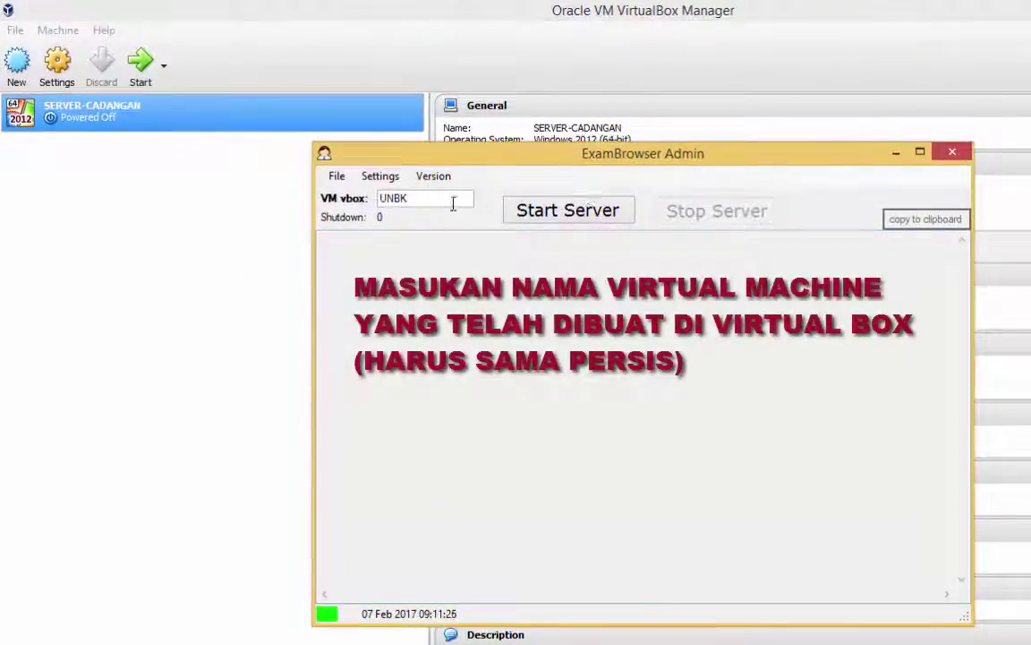
{"action": "left_click_drag", "start_coordinate": [421, 202], "coordinate": [311, 198]}
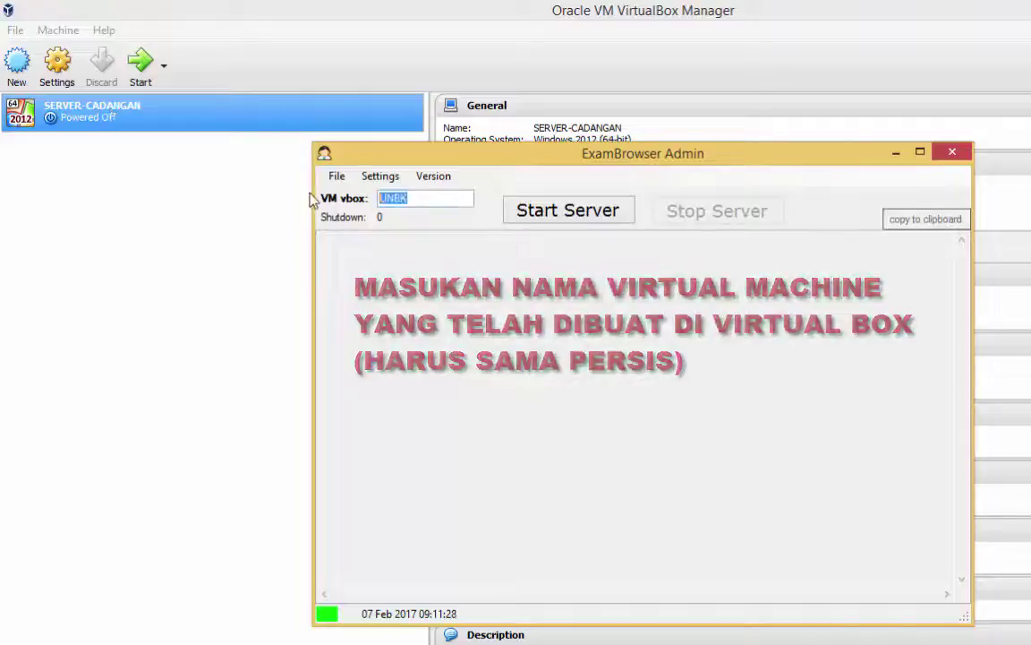
{"action": "type", "text": "SER"}
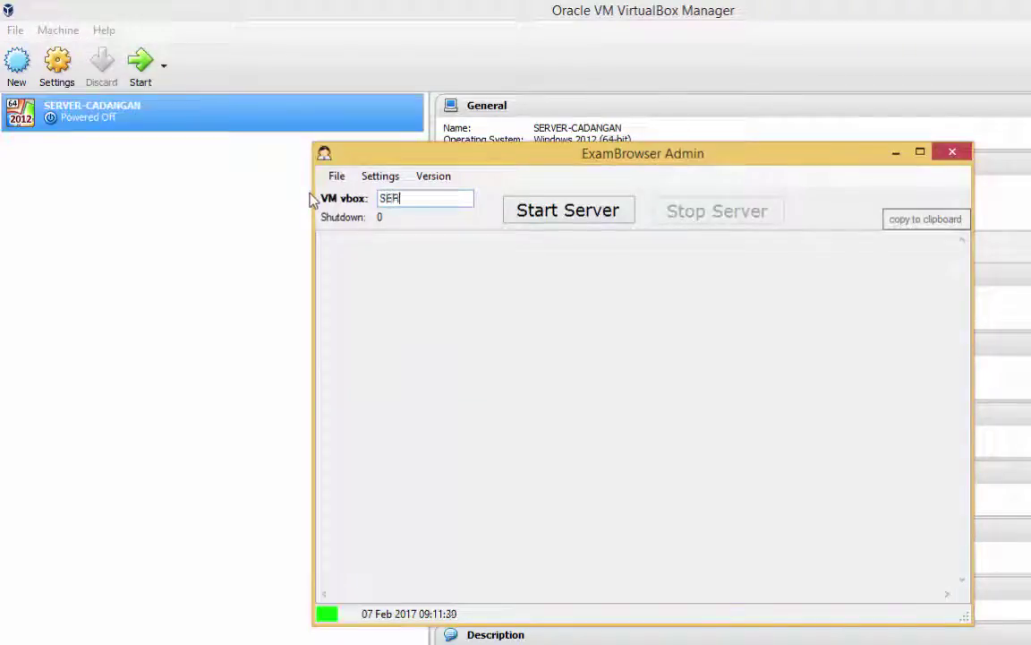
{"action": "type", "text": "VER-CADANGAN"}
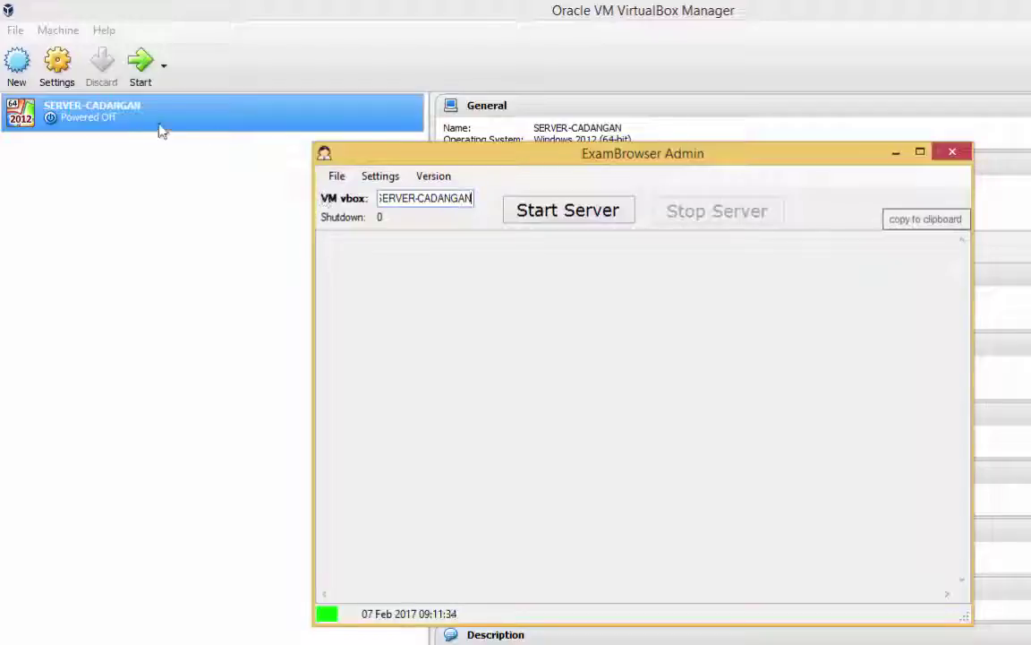
{"action": "left_click", "coordinate": [571, 215]}
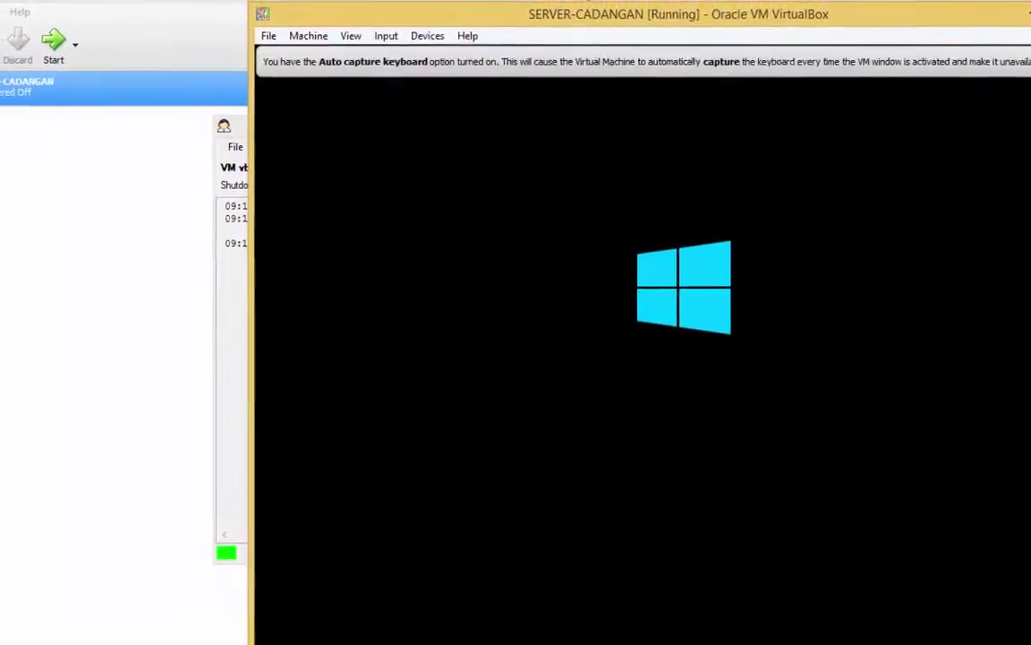
- Bring the running SERVER-CADANGAN virtual machine window to the front and maximize it
{"action": "left_click", "coordinate": [225, 635]}
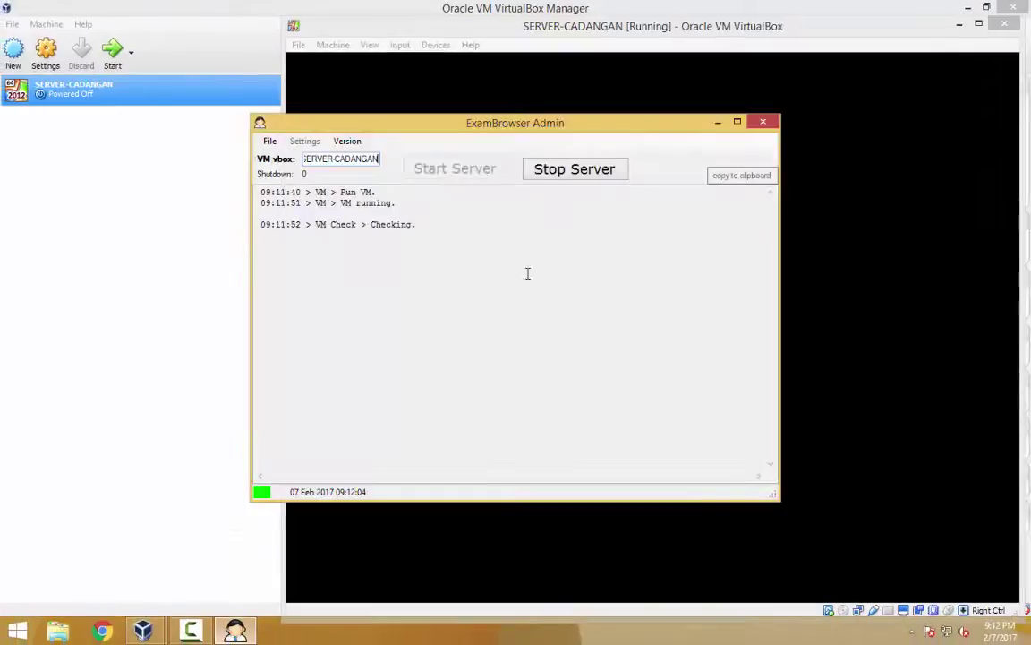
{"action": "left_click", "coordinate": [636, 30]}
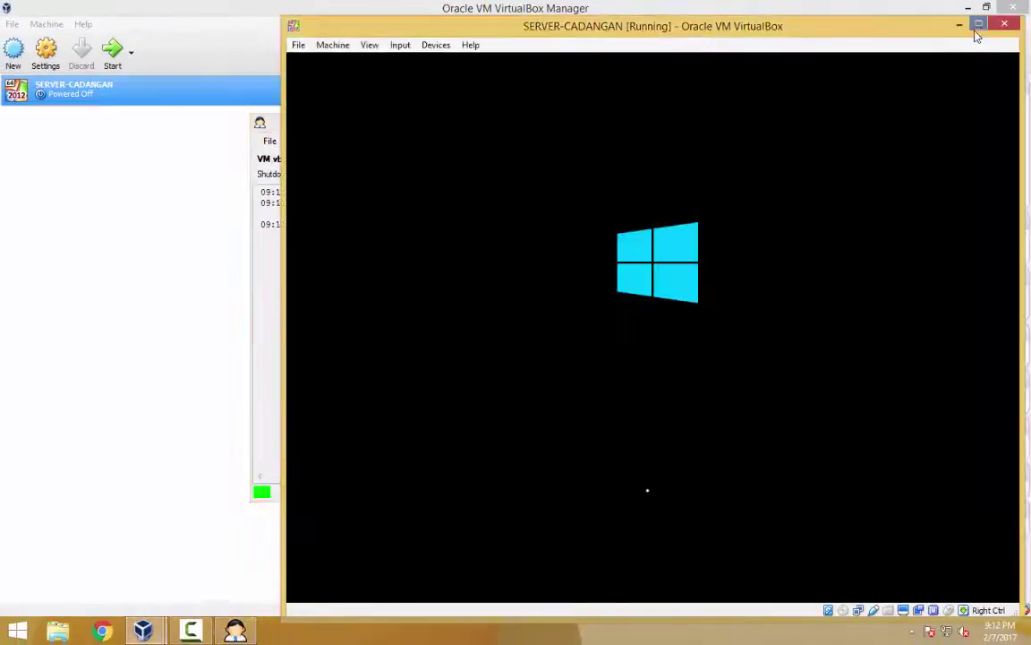
{"action": "left_click", "coordinate": [980, 25]}
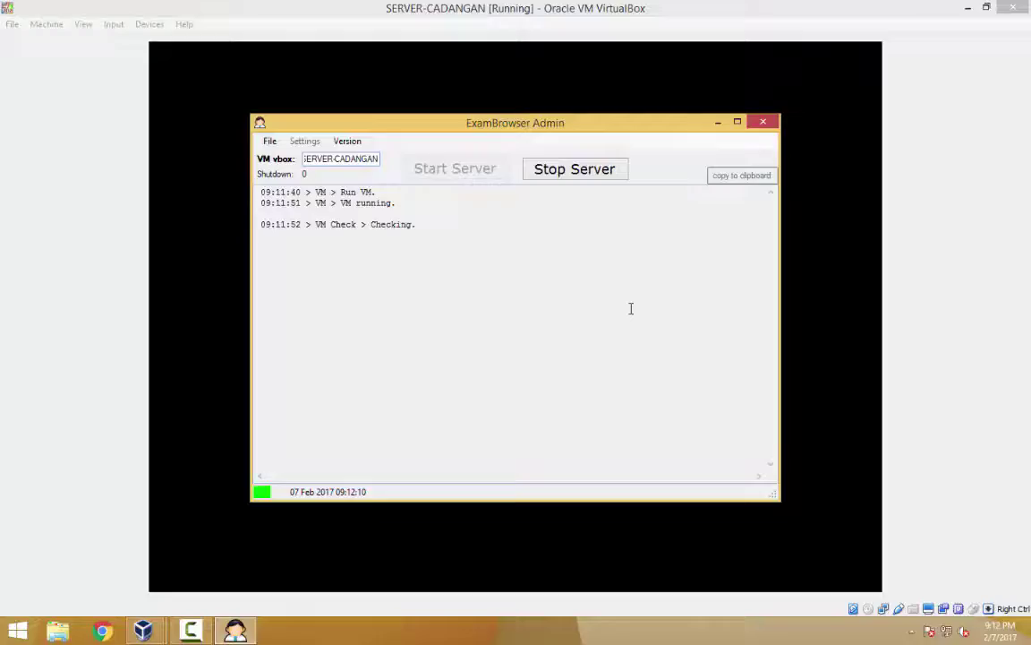
- Move the ExamBrowser Admin window aside over the virtual machine, keeping it at its normal size rather than maximized
{"action": "left_click_drag", "start_coordinate": [577, 127], "coordinate": [663, 71]}
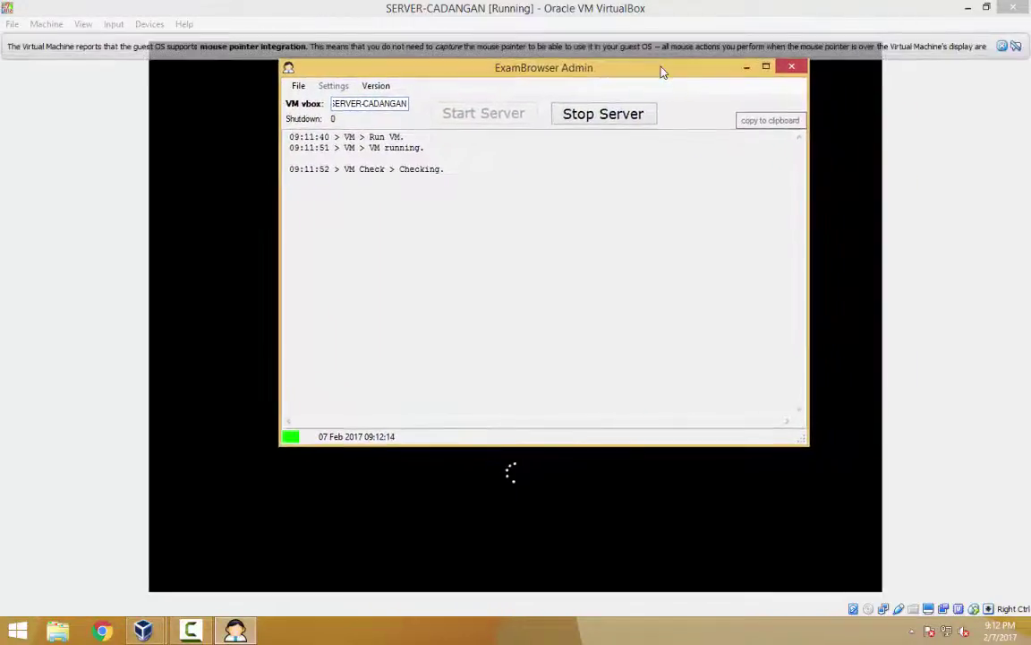
{"action": "left_click", "coordinate": [902, 43]}
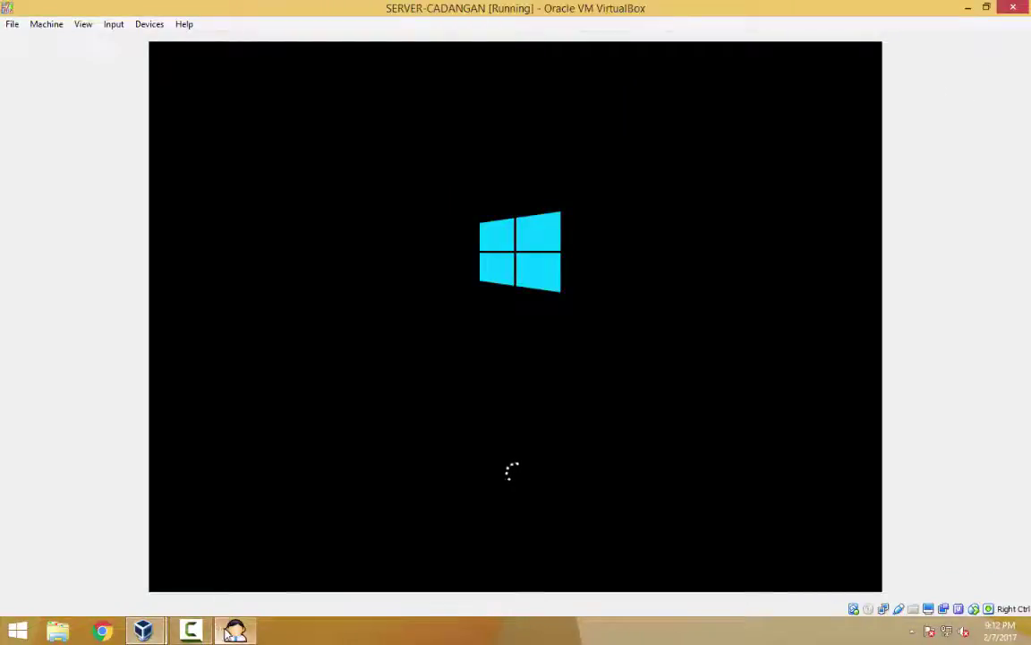
{"action": "left_click", "coordinate": [234, 630]}
{"action": "left_click_drag", "start_coordinate": [640, 78], "coordinate": [787, 51]}
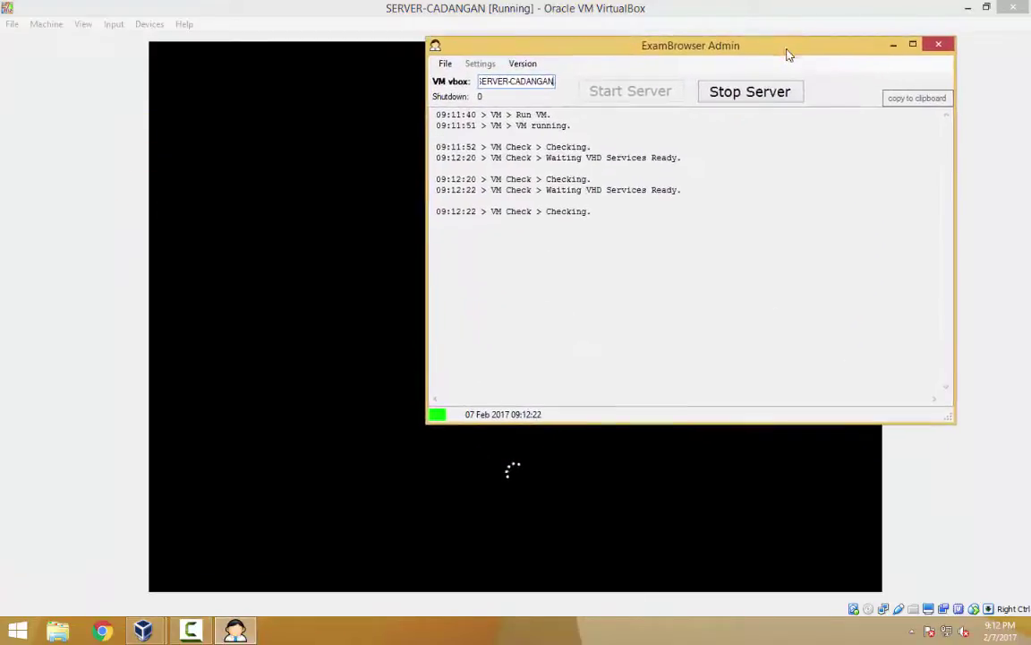
{"action": "left_click_drag", "start_coordinate": [724, 60], "coordinate": [813, 0]}
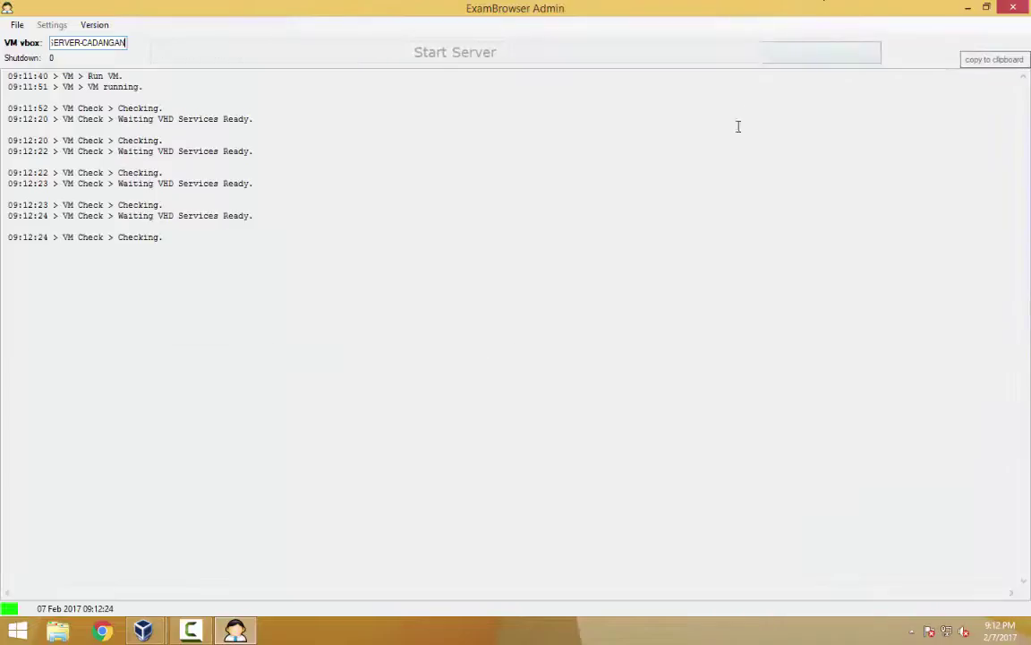
{"action": "double_click", "coordinate": [889, 6]}
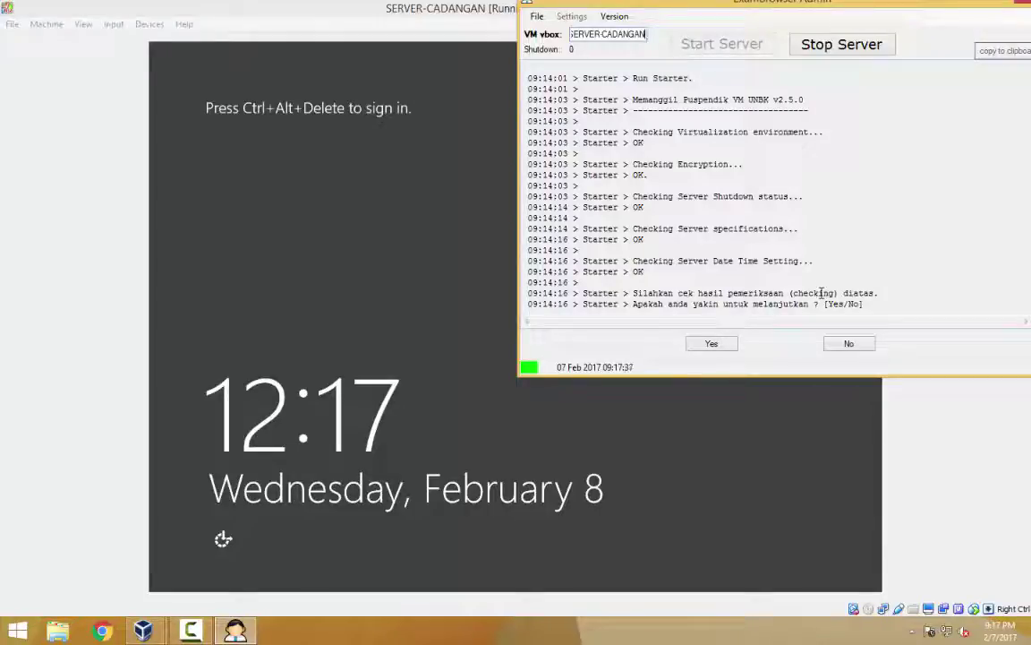
- Answer Yes to continue the server starter and dismiss the unsupported command-line flag notice in the browser window
{"action": "left_click", "coordinate": [724, 345]}
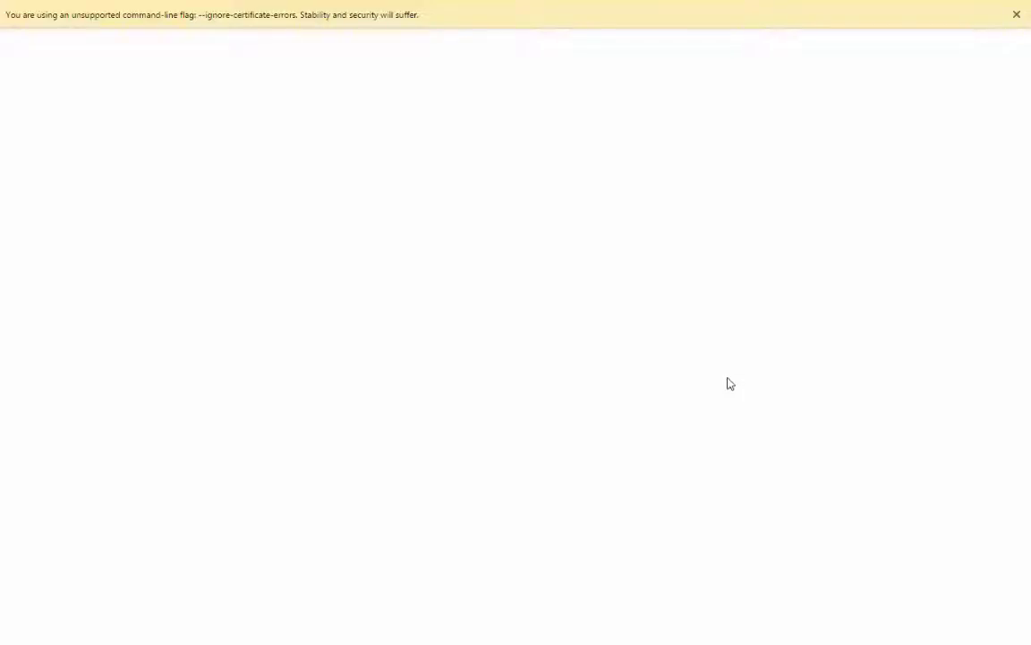
{"action": "left_click", "coordinate": [1018, 14]}
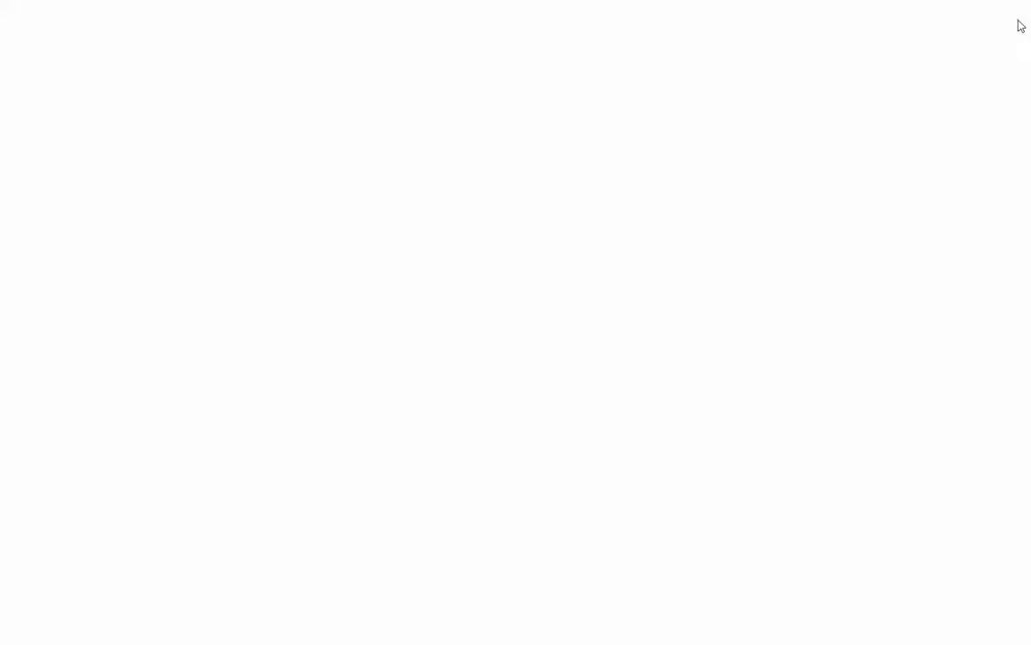